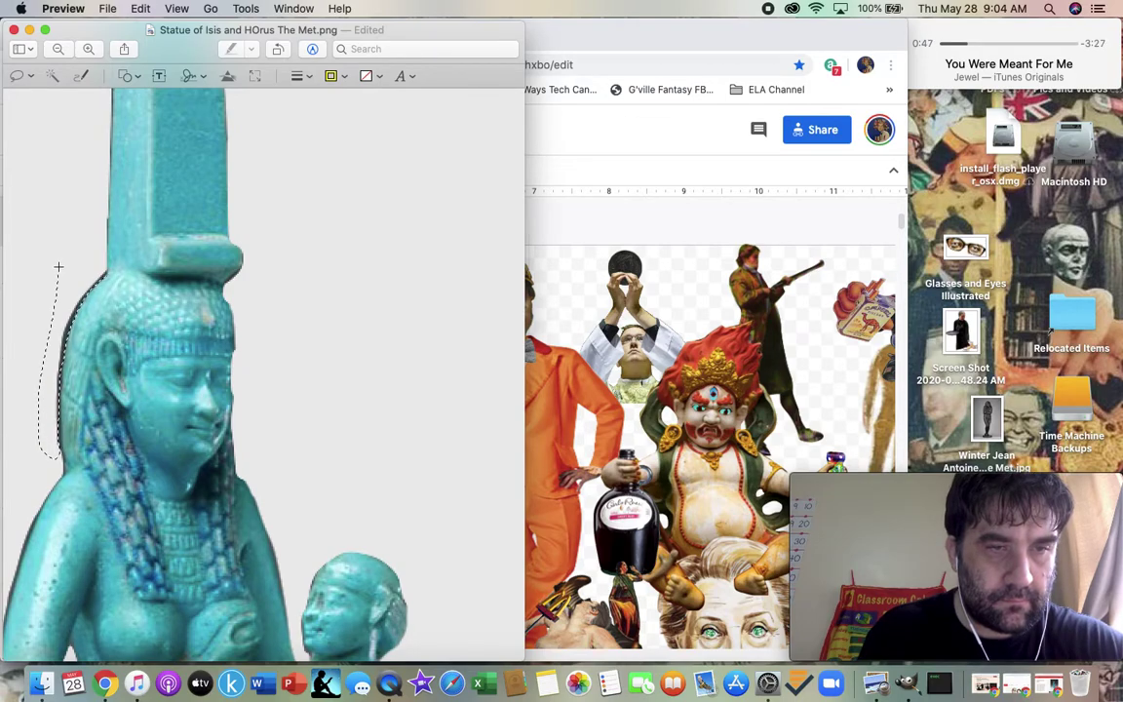
# Lasso the dark fringe behind the seated statue's wig, up to the headdress, and erase it
pyautogui.moveTo(72, 235)
pyautogui.mouseDown()
pyautogui.moveTo(102, 208)
pyautogui.moveTo(105, 272)
pyautogui.mouseUp()
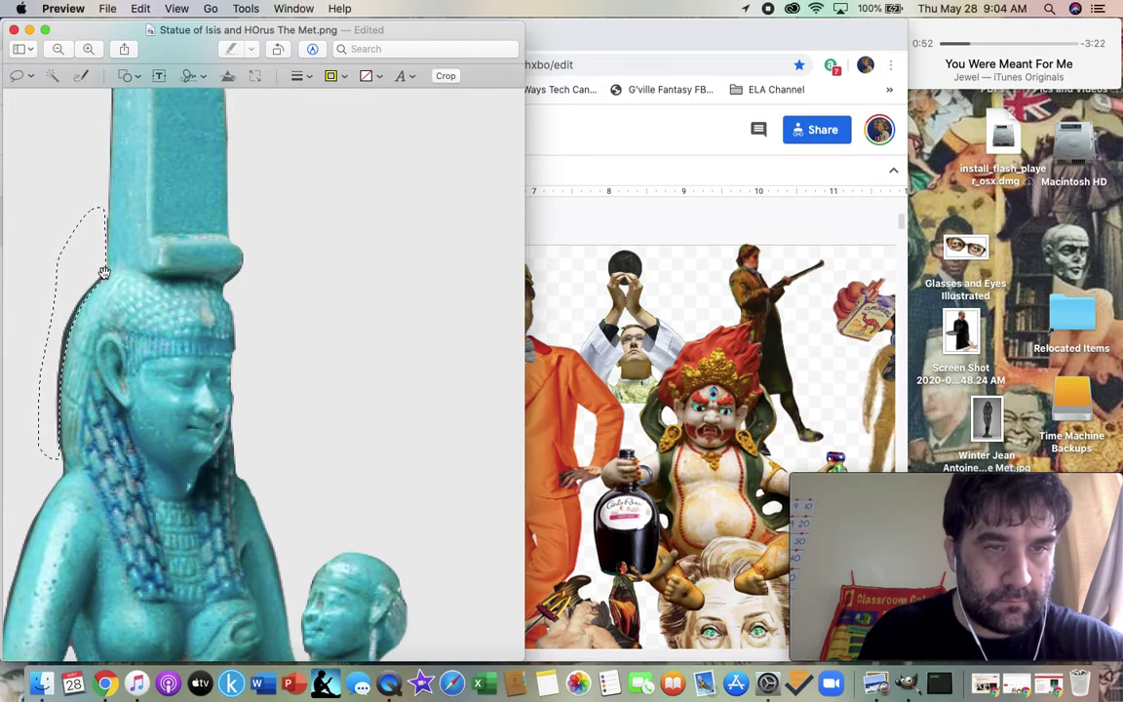
pyautogui.click(45, 363)
pyautogui.scroll(-3, 45, 364)
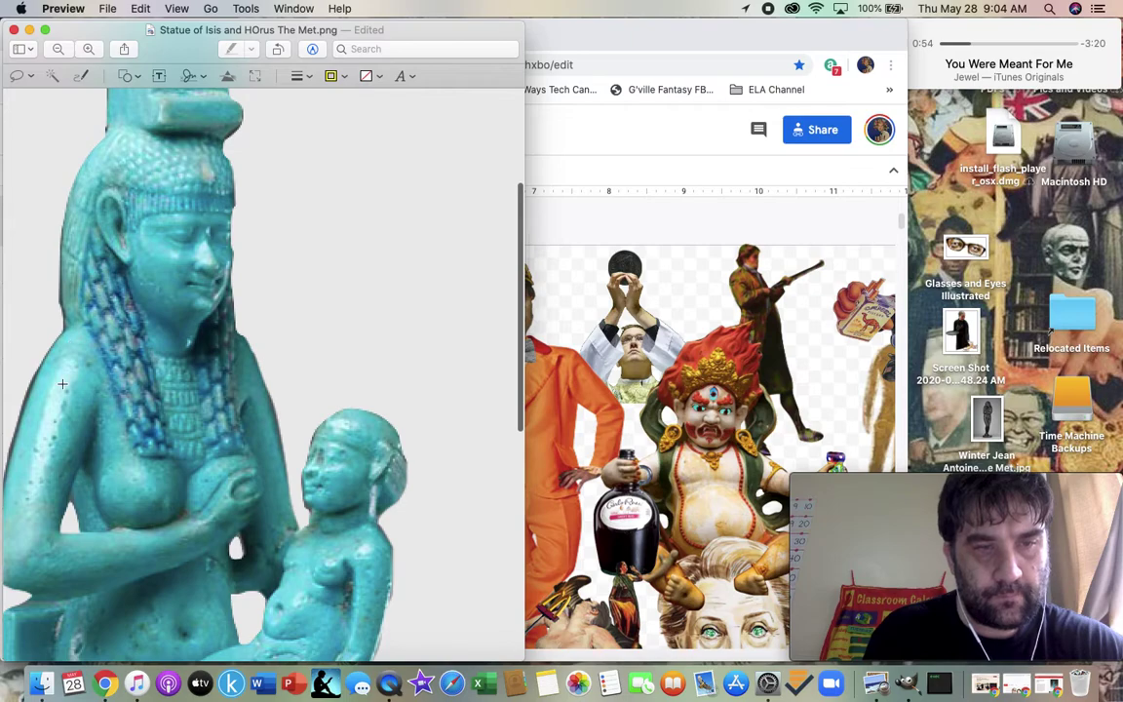
# Lasso the dark fringe along the back of the statue's shoulder and upper arm and erase it
pyautogui.hscroll(-1, 35, 381)
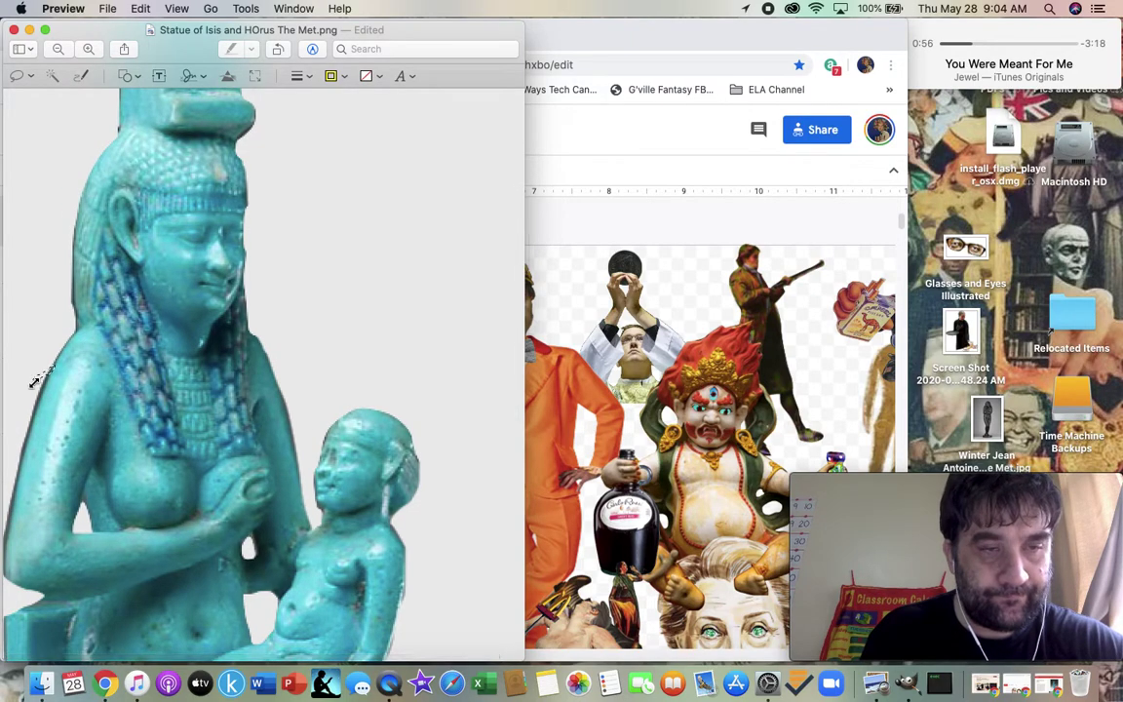
pyautogui.moveTo(50, 370); pyautogui.dragTo(36, 380)
pyautogui.click(36, 380)
pyautogui.scroll(3, 22, 371)
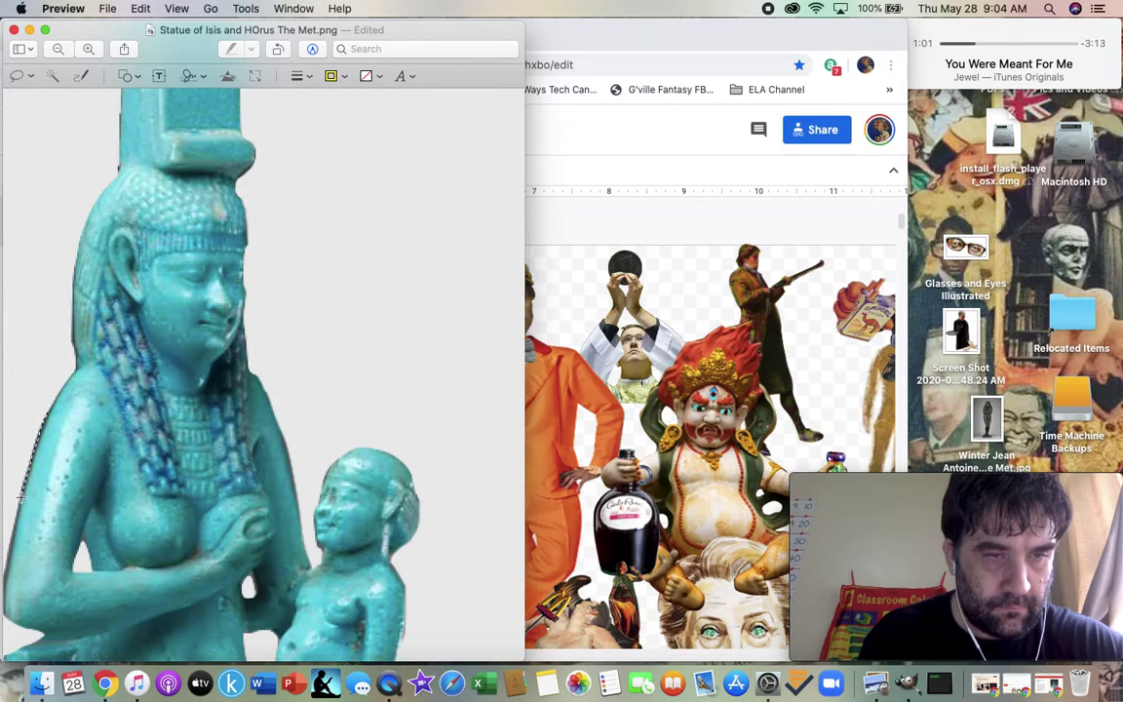
pyautogui.moveTo(13, 542)
pyautogui.mouseDown()
pyautogui.moveTo(5, 591)
pyautogui.moveTo(5, 500)
pyautogui.moveTo(36, 351)
pyautogui.moveTo(52, 355)
pyautogui.moveTo(46, 411)
pyautogui.mouseUp()
# Lasso the leftover background strip along the back edge of the throne above its base and erase it
pyautogui.scroll(-8, 46, 411)
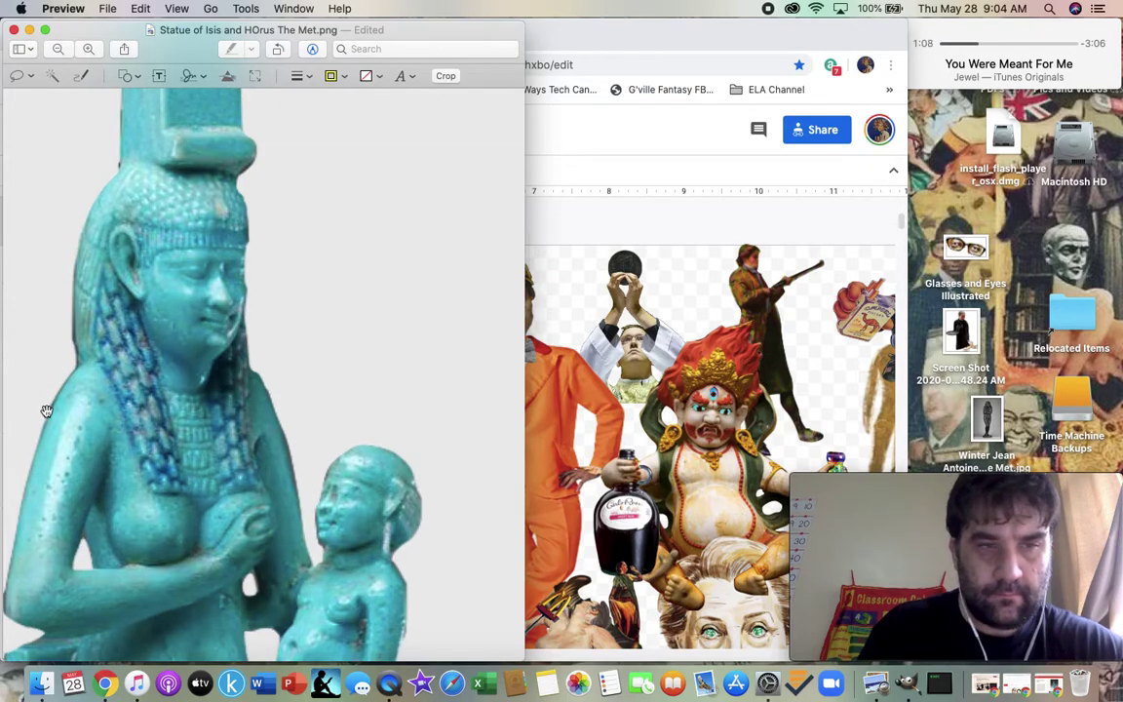
pyautogui.scroll(-5, 45, 411)
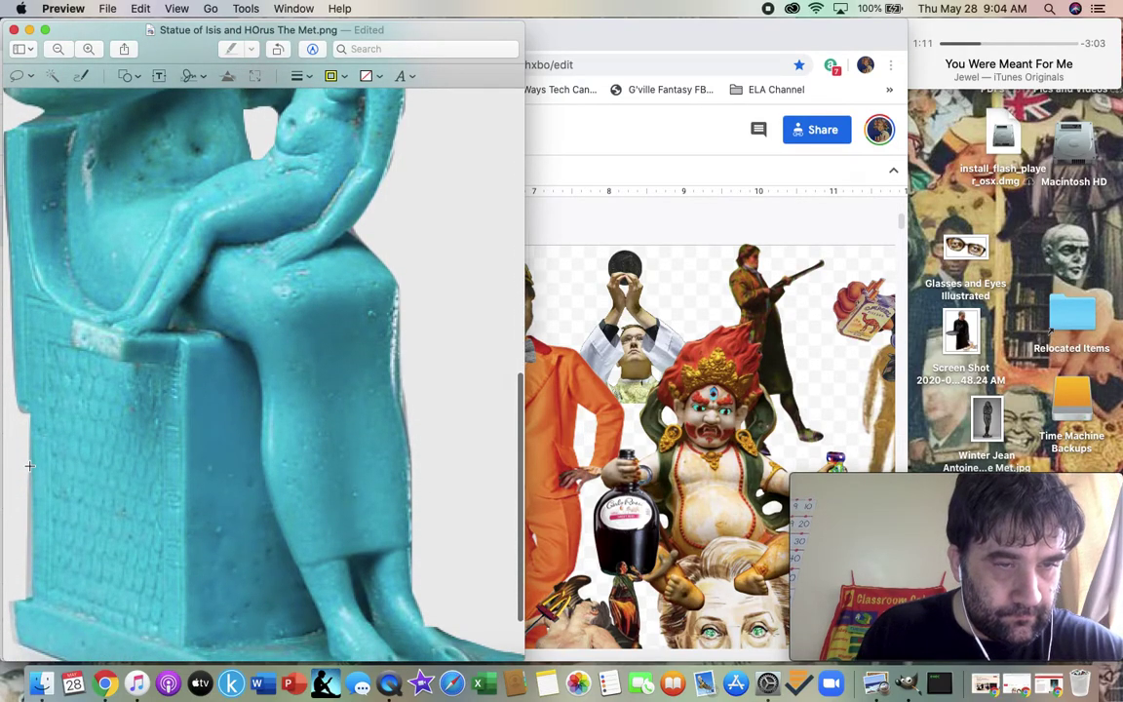
pyautogui.moveTo(29, 465); pyautogui.dragTo(31, 484)
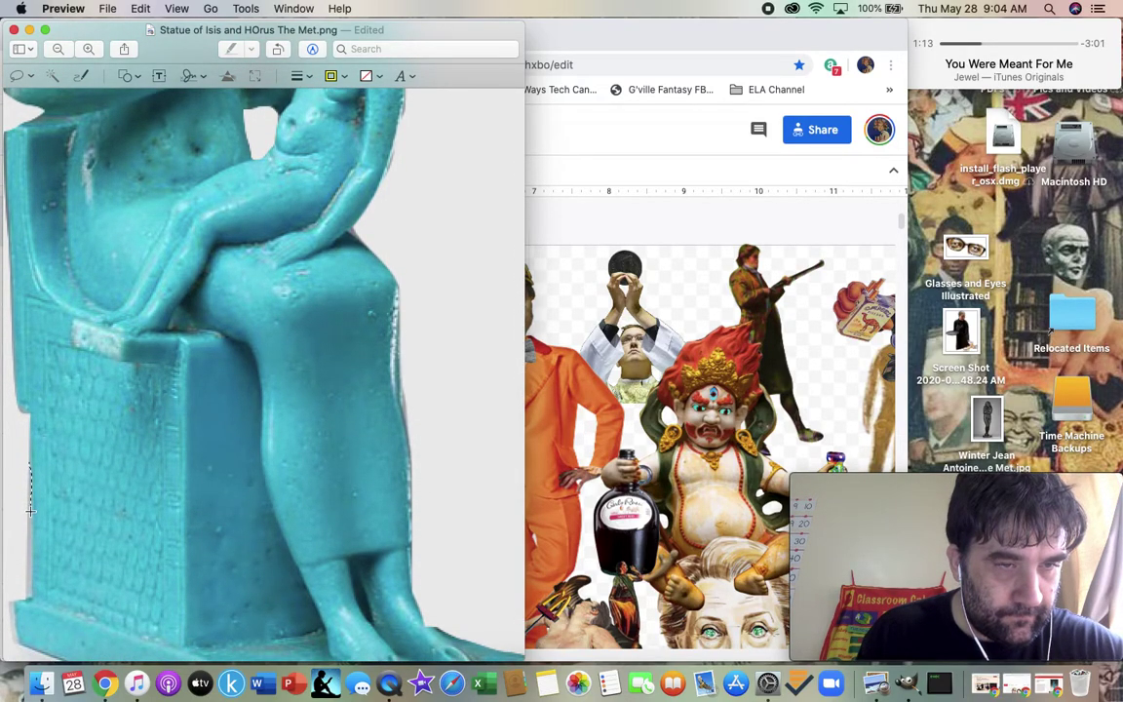
pyautogui.moveTo(31, 585)
pyautogui.mouseDown()
pyautogui.moveTo(21, 595)
pyautogui.moveTo(14, 551)
pyautogui.moveTo(31, 450)
pyautogui.moveTo(22, 526)
pyautogui.moveTo(11, 497)
pyautogui.moveTo(18, 505)
pyautogui.mouseUp()
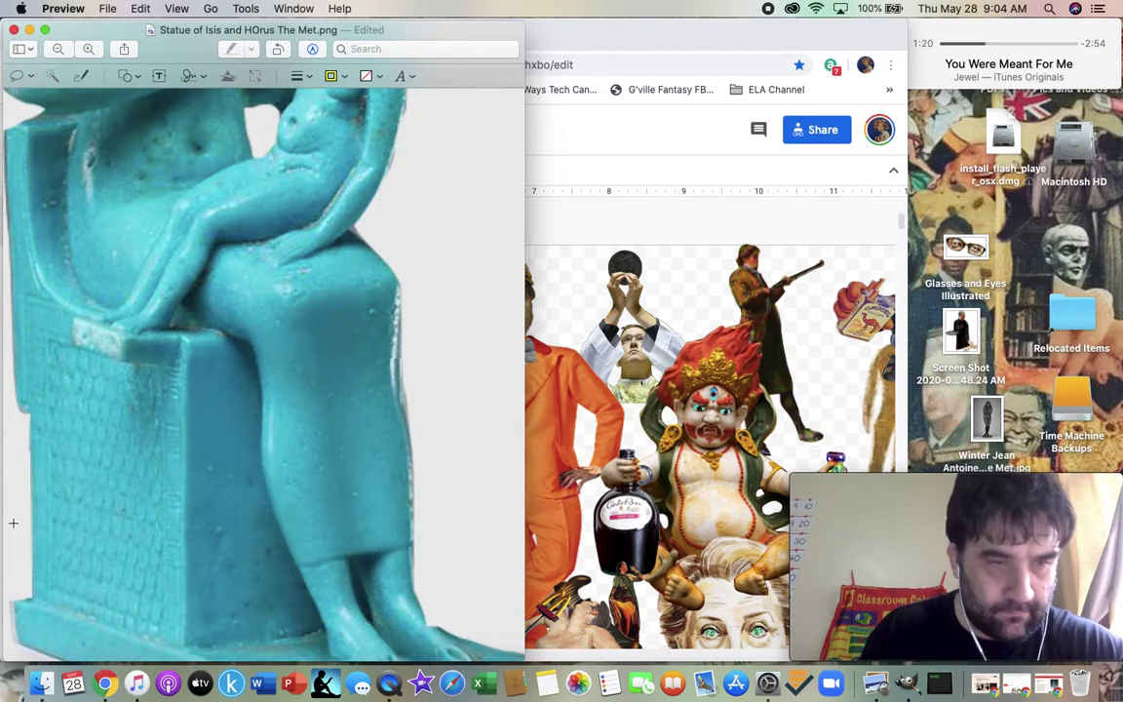
pyautogui.scroll(-3, 12, 516)
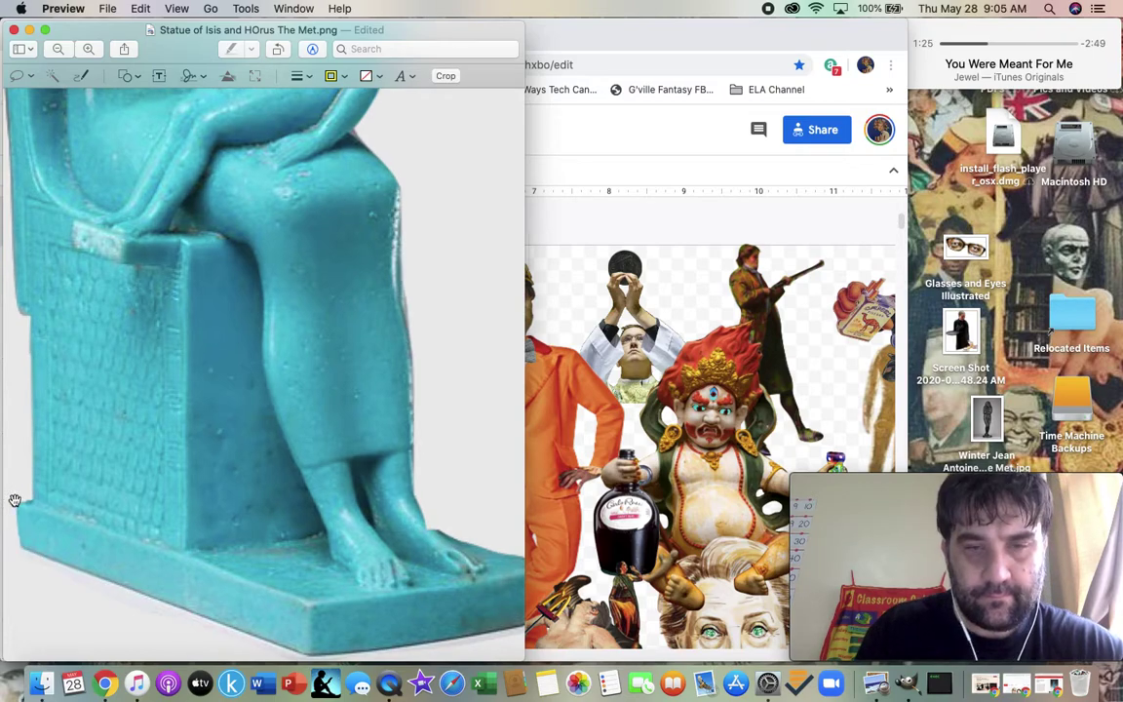
# Check the cleaned throne and feet, then close the Statue of Isis and HOrus The Met.png image
pyautogui.hscroll(2, 267, 543)
pyautogui.scroll(3, 267, 544)
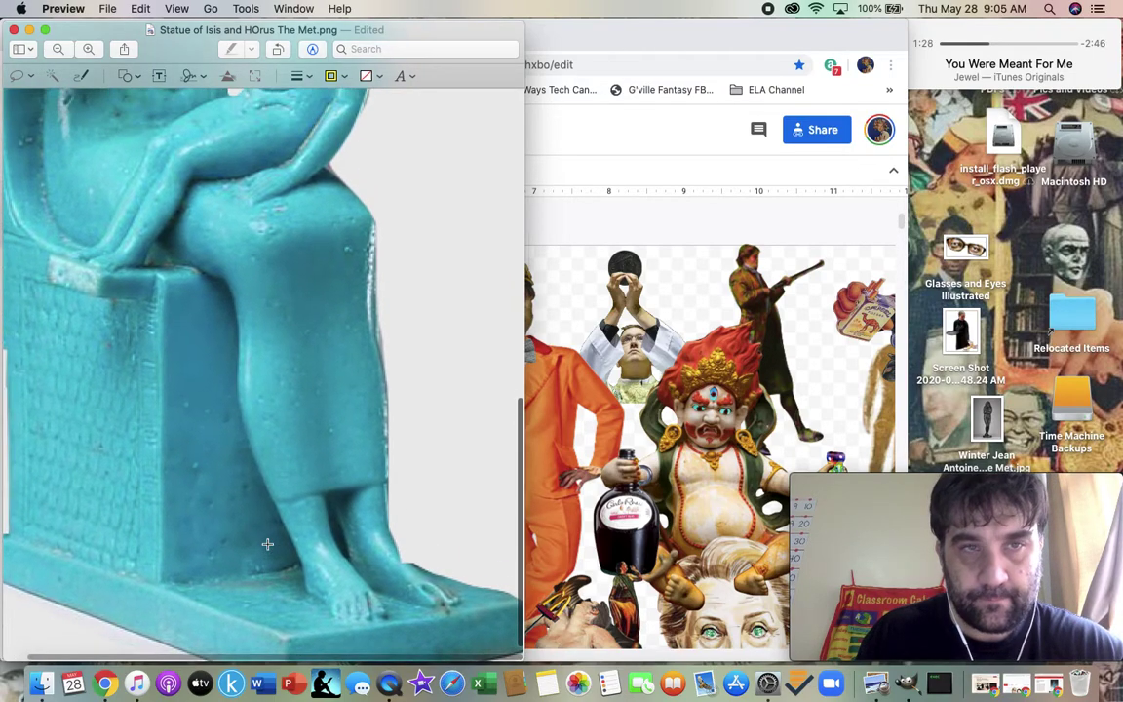
pyautogui.click(15, 31)
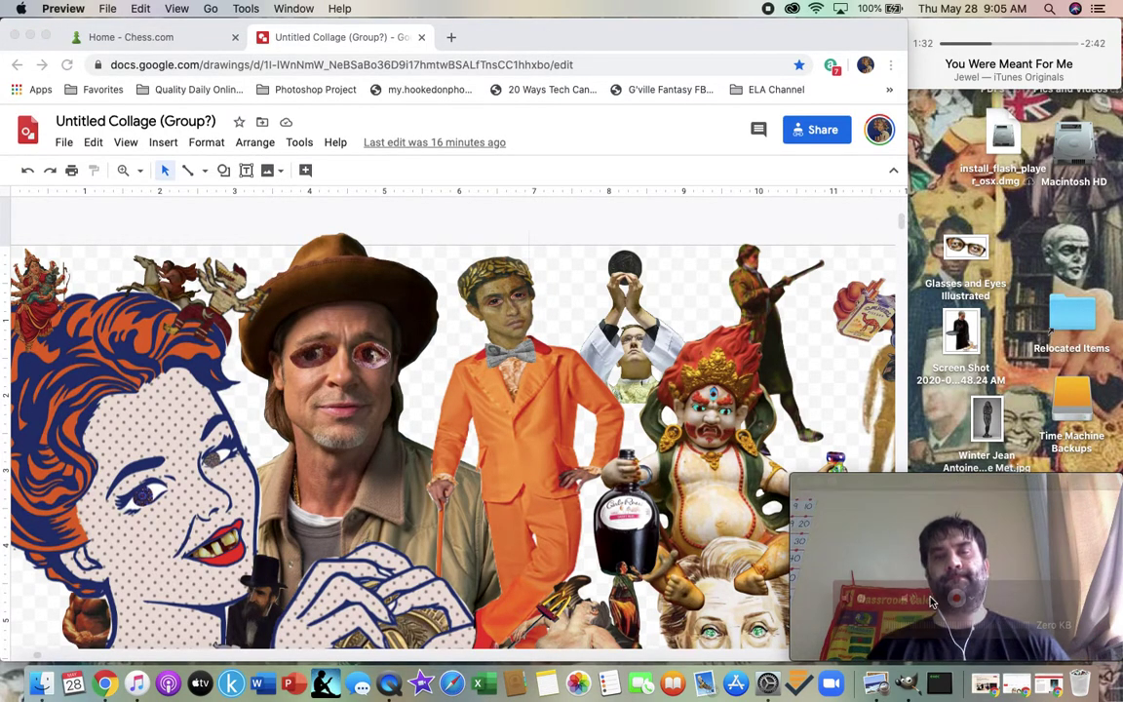
# Switch to GIMP and open the desktop screenshot of the waitress, converting it to the built-in sRGB profile
pyautogui.click(906, 684)
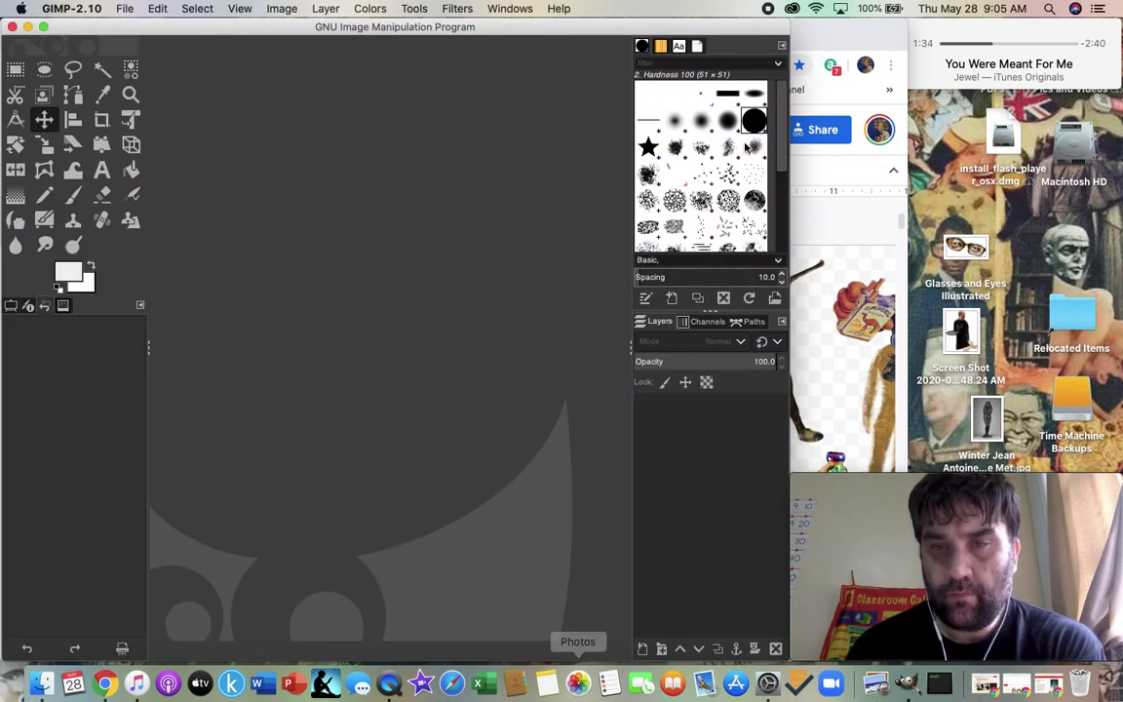
pyautogui.moveTo(961, 331); pyautogui.dragTo(395, 410)
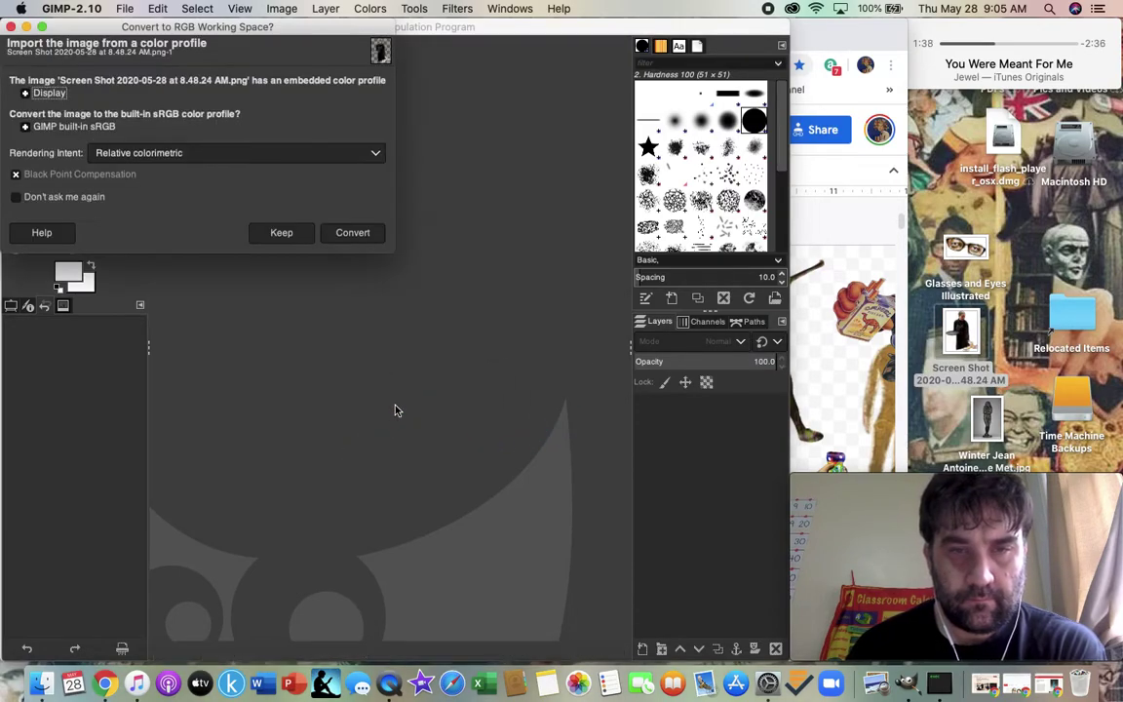
pyautogui.click(352, 233)
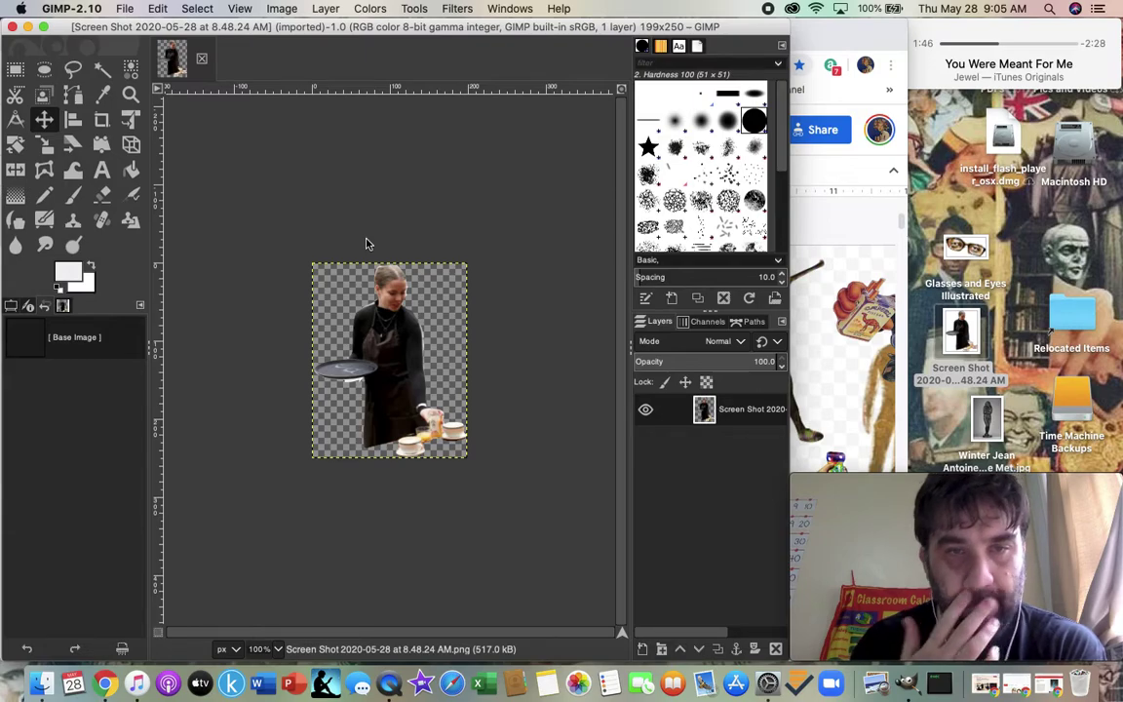
# Add Glasses and Eyes Illustrated.png as a layer converted to sRGB and move it onto the waitress's face
pyautogui.moveTo(965, 249); pyautogui.dragTo(407, 306)
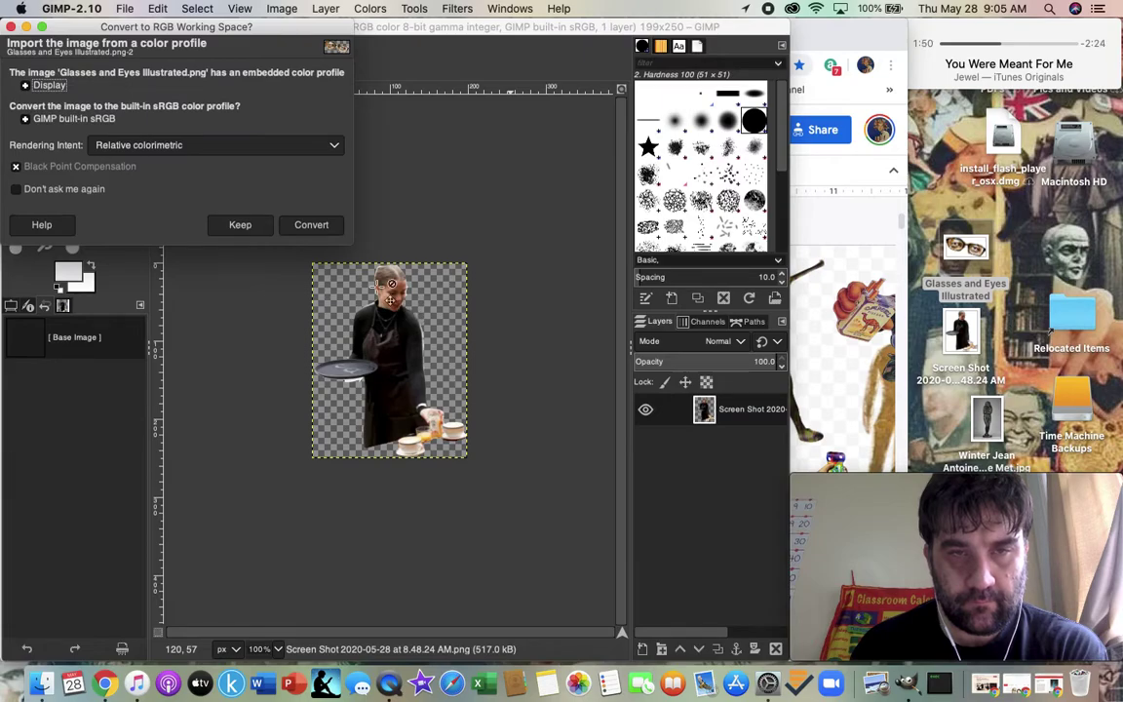
pyautogui.click(324, 230)
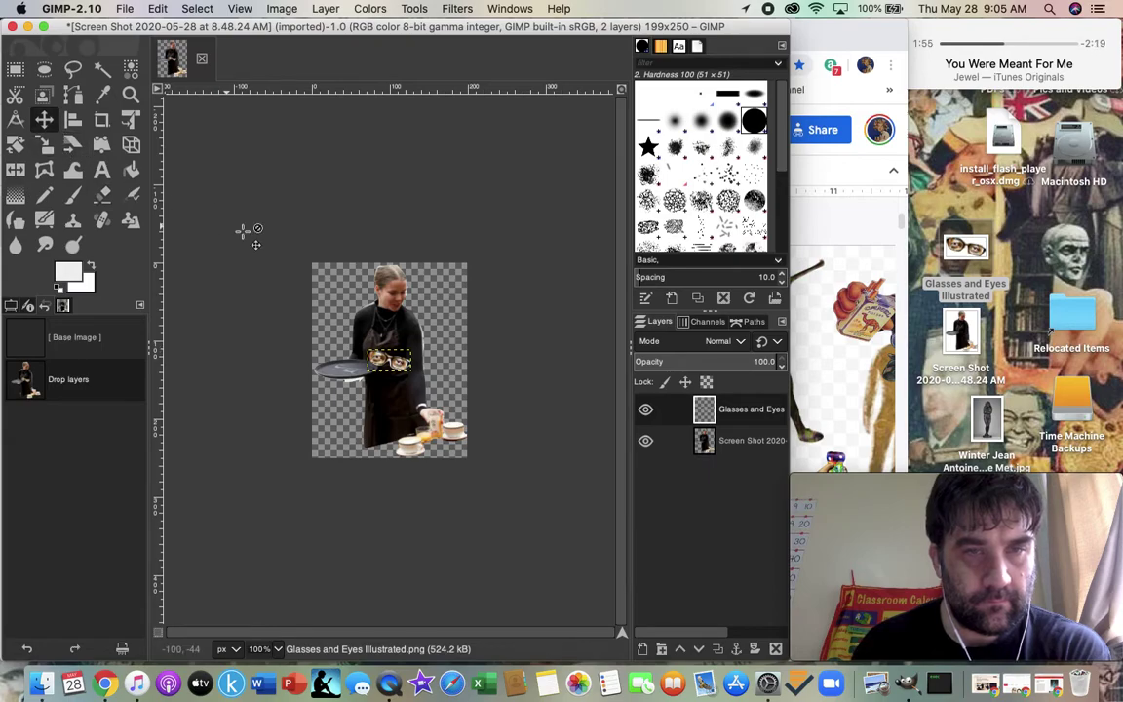
pyautogui.moveTo(405, 378); pyautogui.dragTo(411, 306)
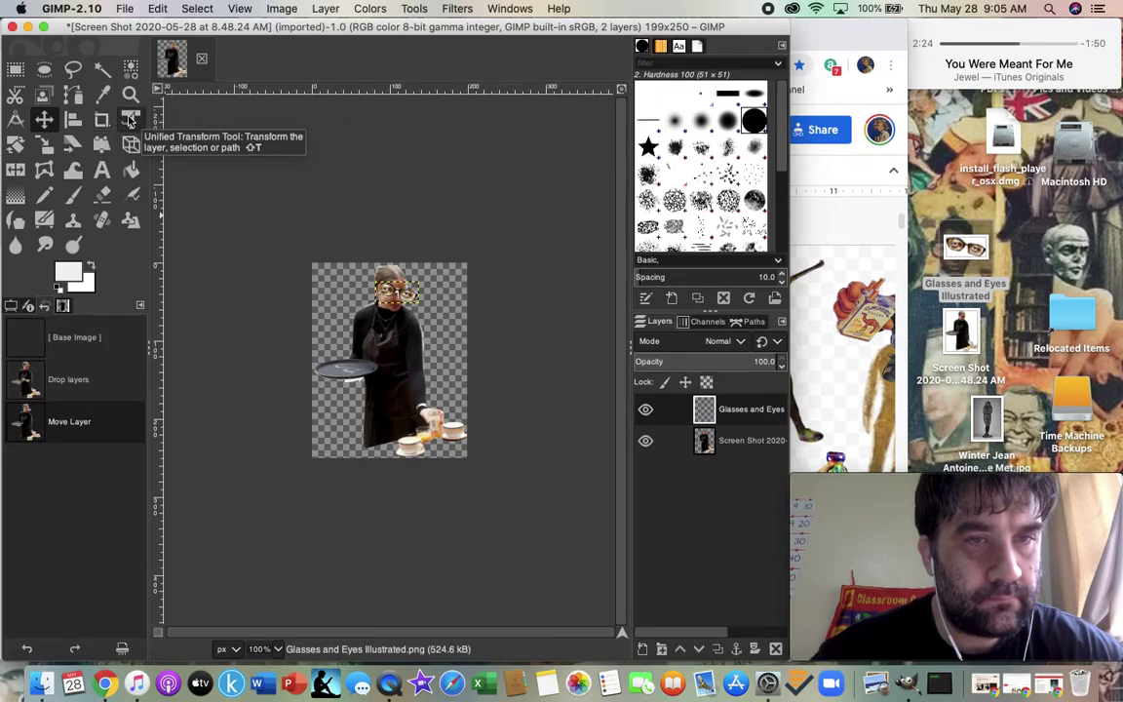
# Scale the glasses layer to 47 x 24 pixels and apply the change
pyautogui.click(44, 143)
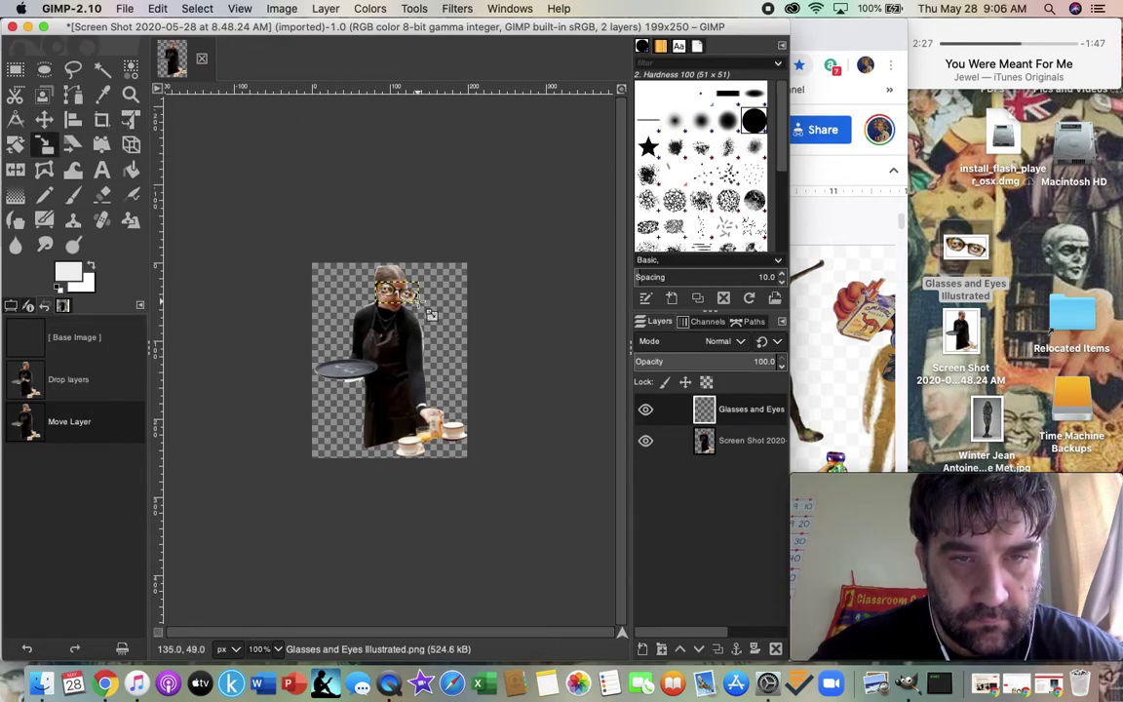
pyautogui.click(390, 286)
pyautogui.moveTo(426, 312); pyautogui.dragTo(422, 311)
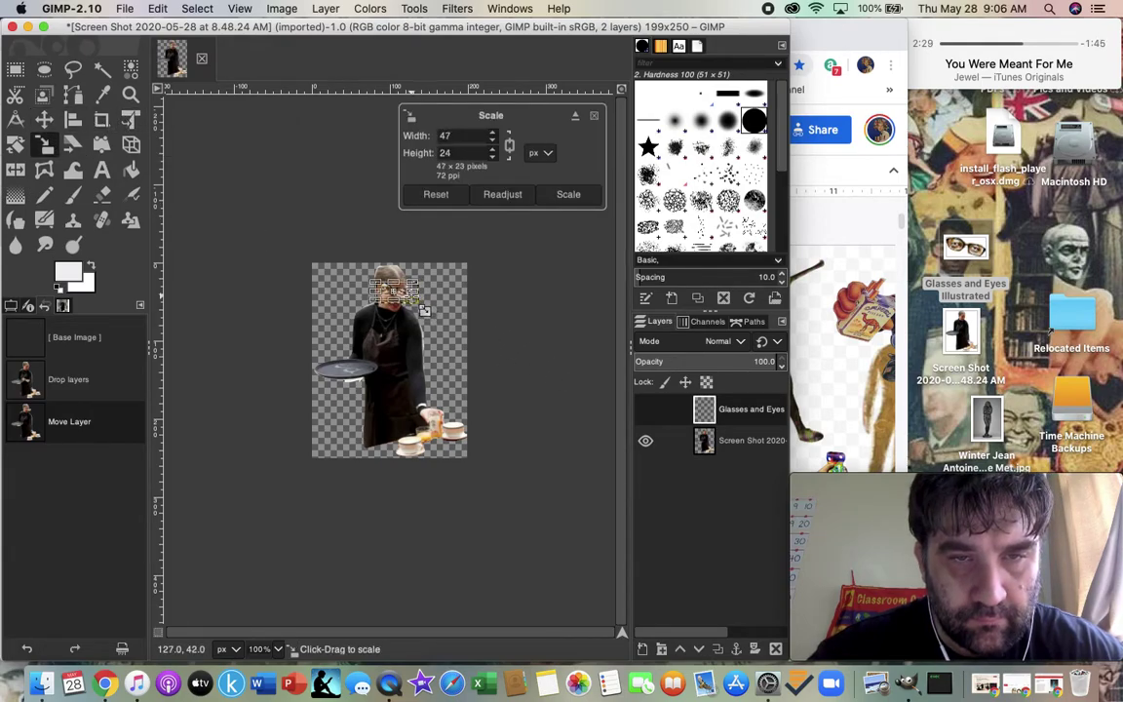
pyautogui.click(44, 118)
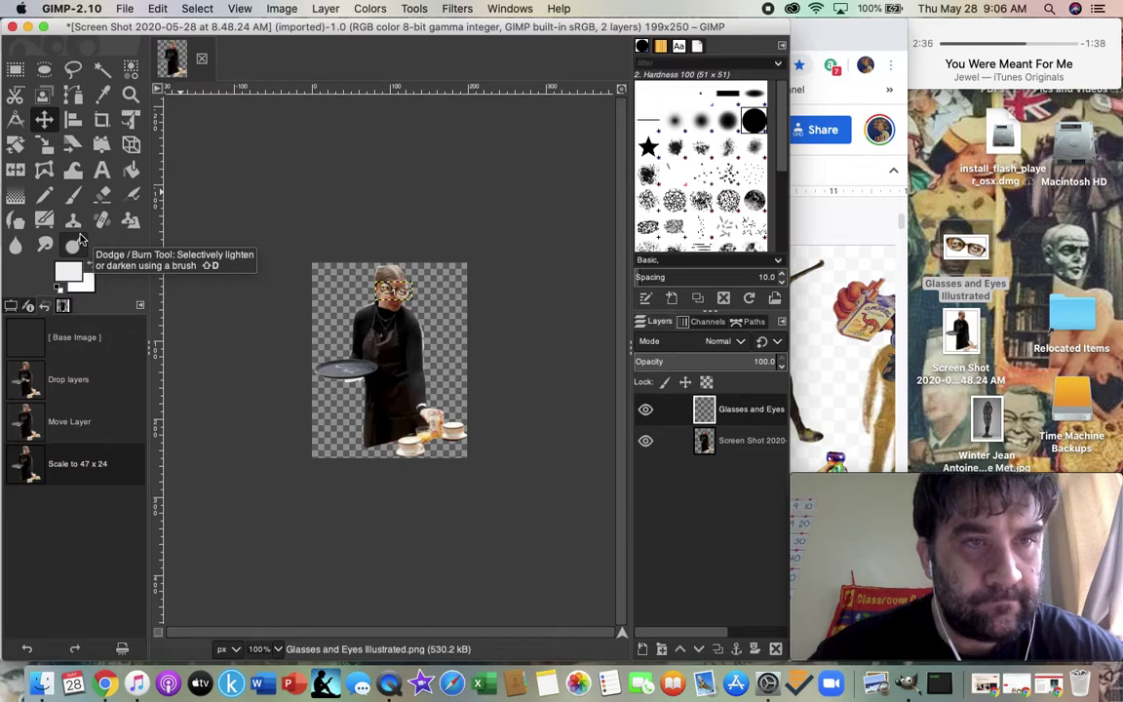
# Shift the glasses layer sideways across the waitress's face, toward the side she is facing
pyautogui.click(130, 94)
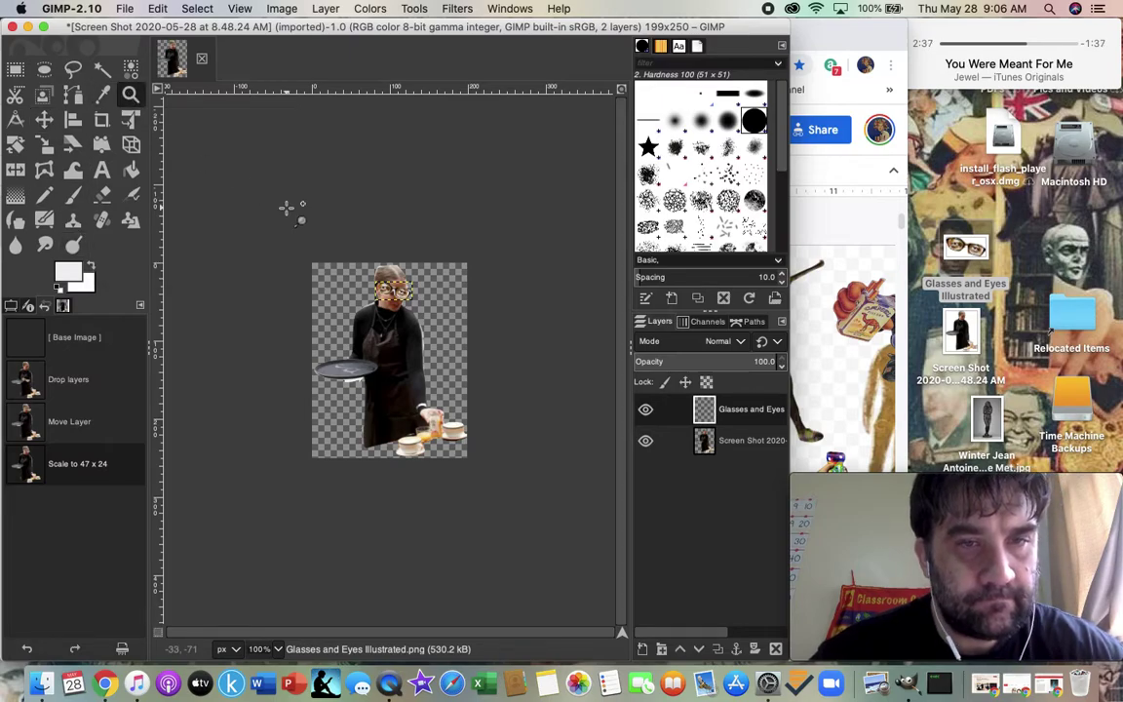
pyautogui.moveTo(323, 237); pyautogui.dragTo(406, 298)
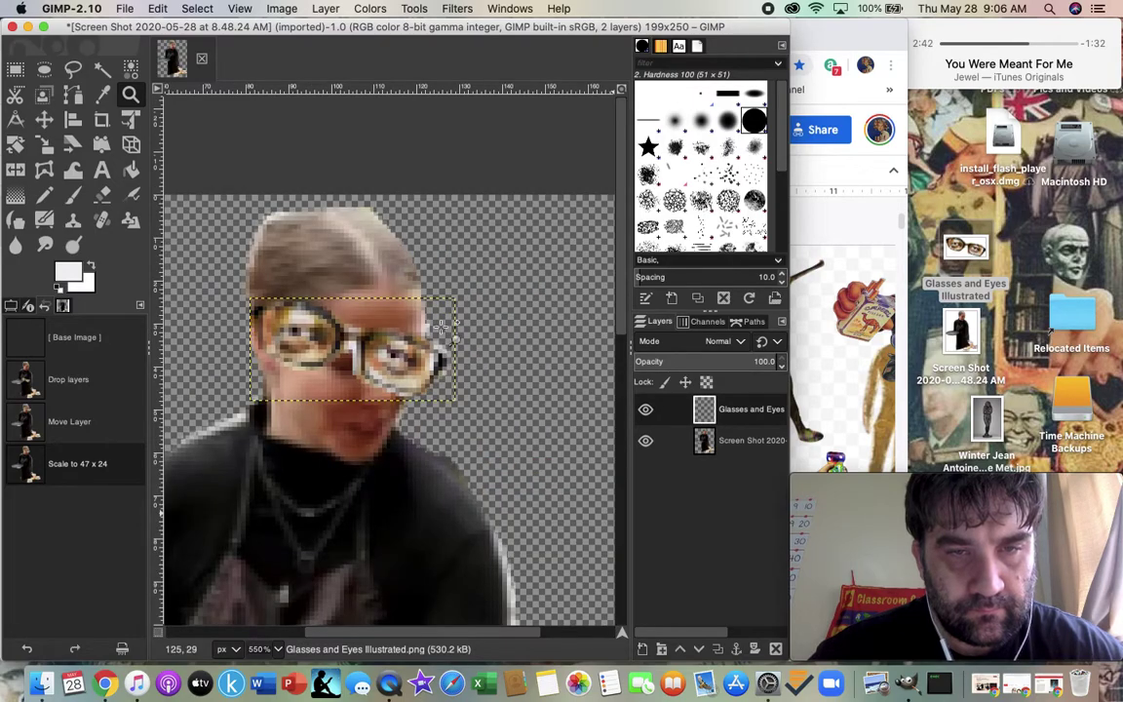
pyautogui.click(44, 119)
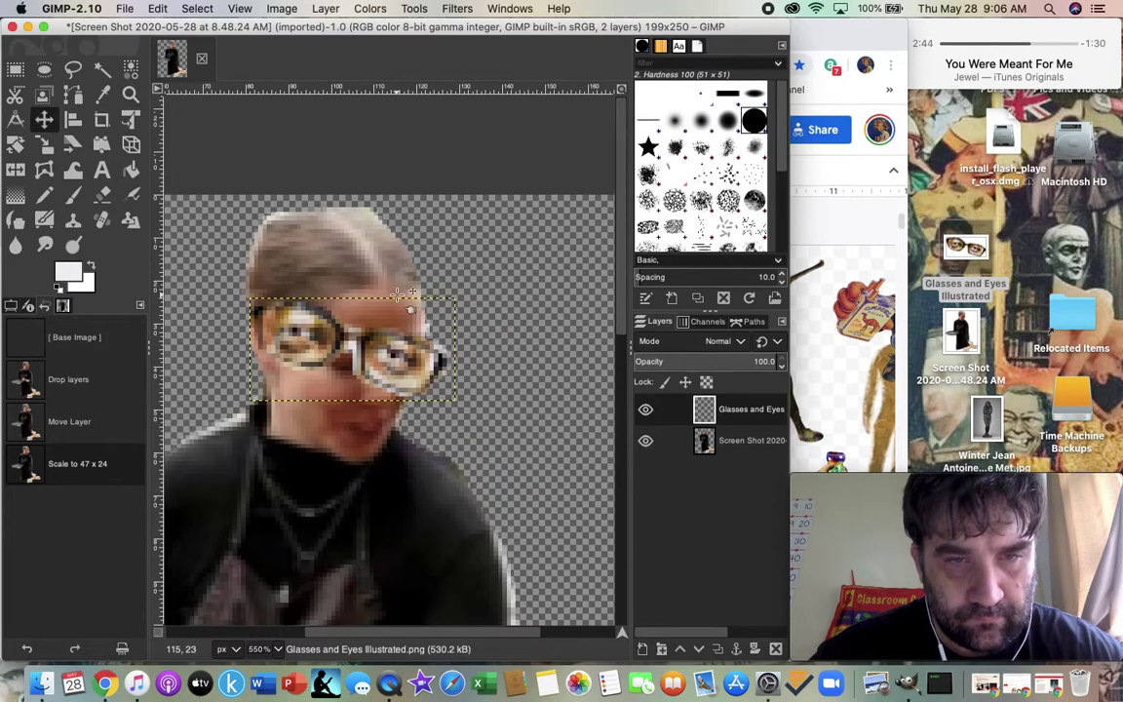
pyautogui.click(395, 356)
pyautogui.moveTo(395, 352); pyautogui.dragTo(420, 355)
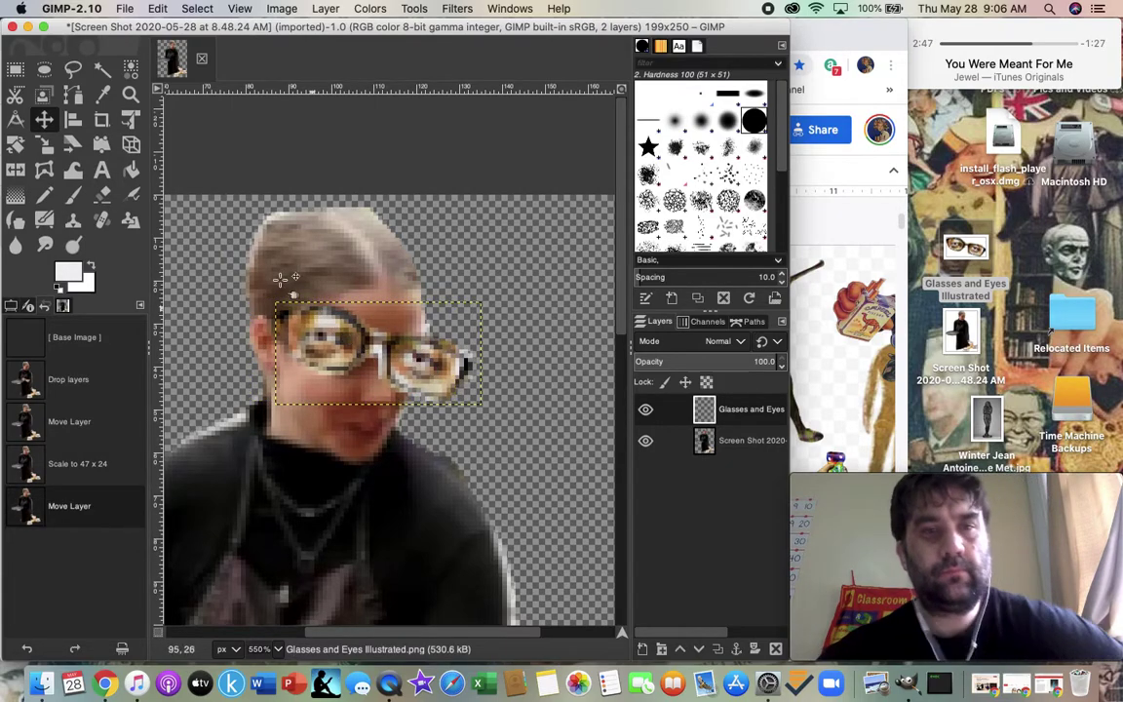
# Readjust the repositioned glasses with the Scale tool, using a width of 47 and a height of 24 pixels
pyautogui.hotkey('shift', 's')
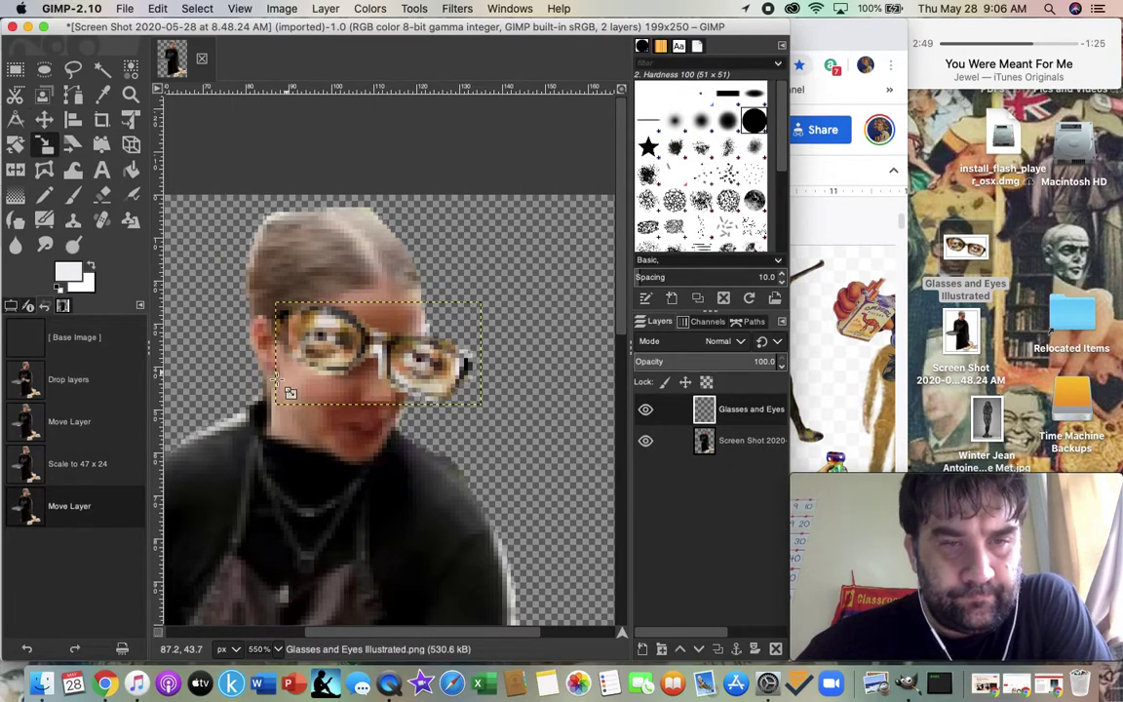
pyautogui.click(288, 412)
pyautogui.moveTo(288, 412); pyautogui.dragTo(283, 401)
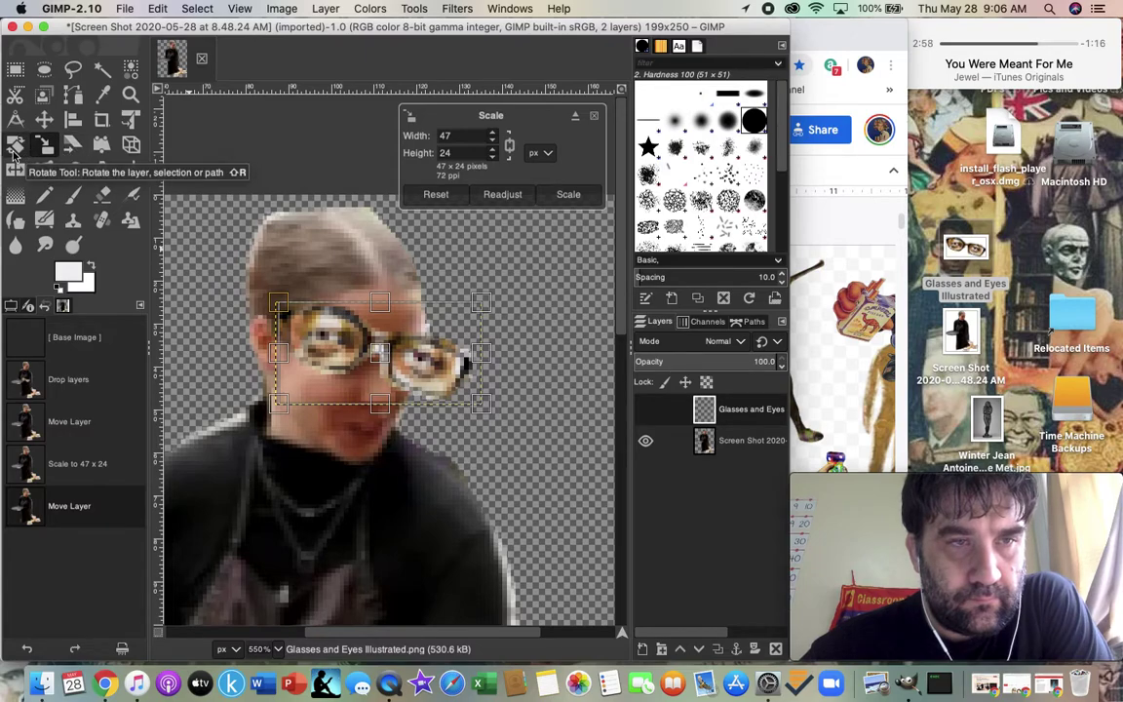
# Rotate the glasses layer by -8.70° around its centre so it lines up with the eyes
pyautogui.click(14, 146)
pyautogui.click(281, 309)
pyautogui.moveTo(279, 304); pyautogui.dragTo(274, 320)
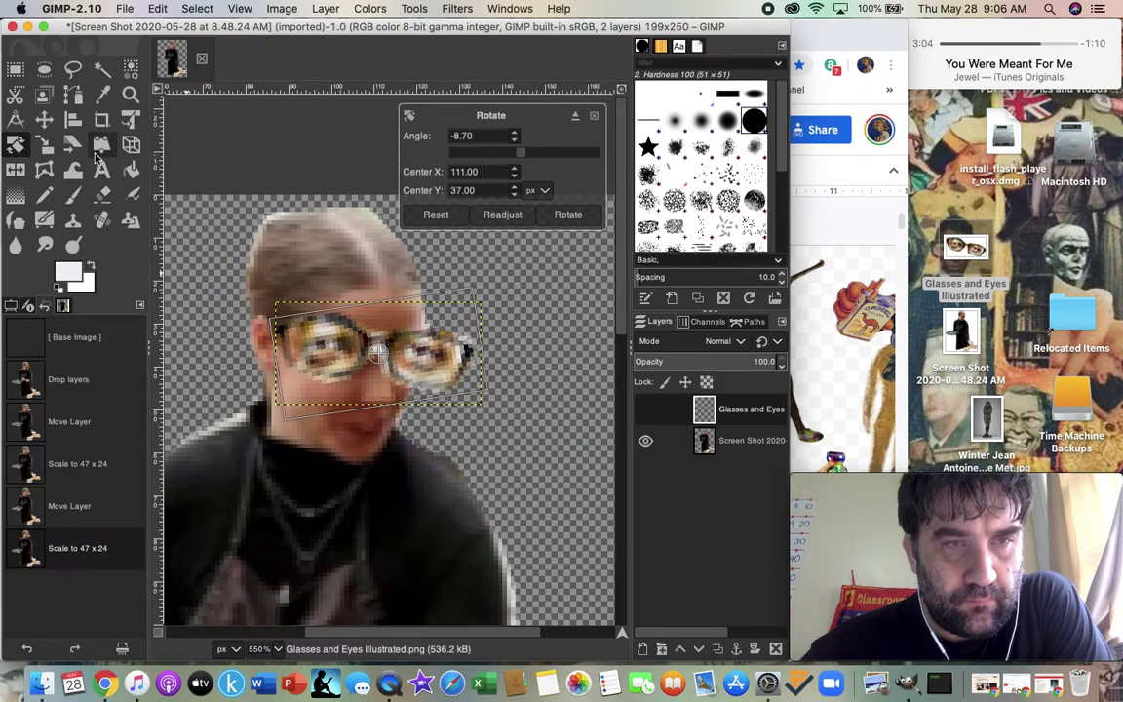
pyautogui.click(45, 119)
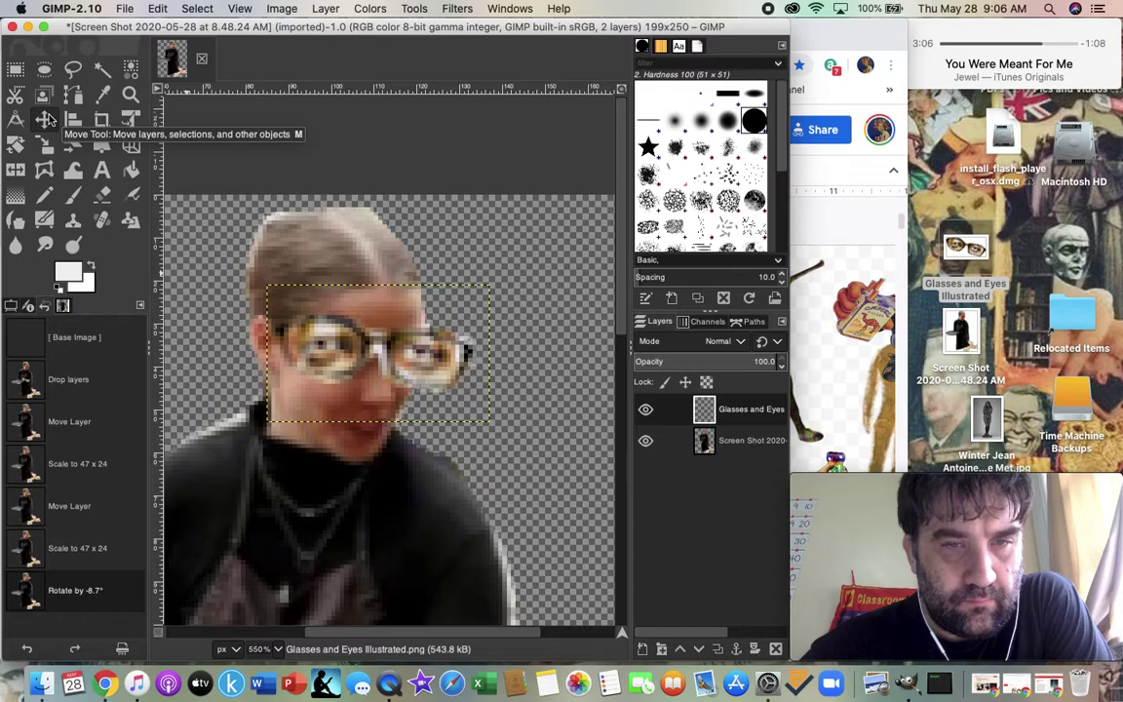
# Nudge the rotated glasses layer into place over the waitress's eyes, checking its fit at 400% zoom
pyautogui.moveTo(379, 350); pyautogui.dragTo(384, 351)
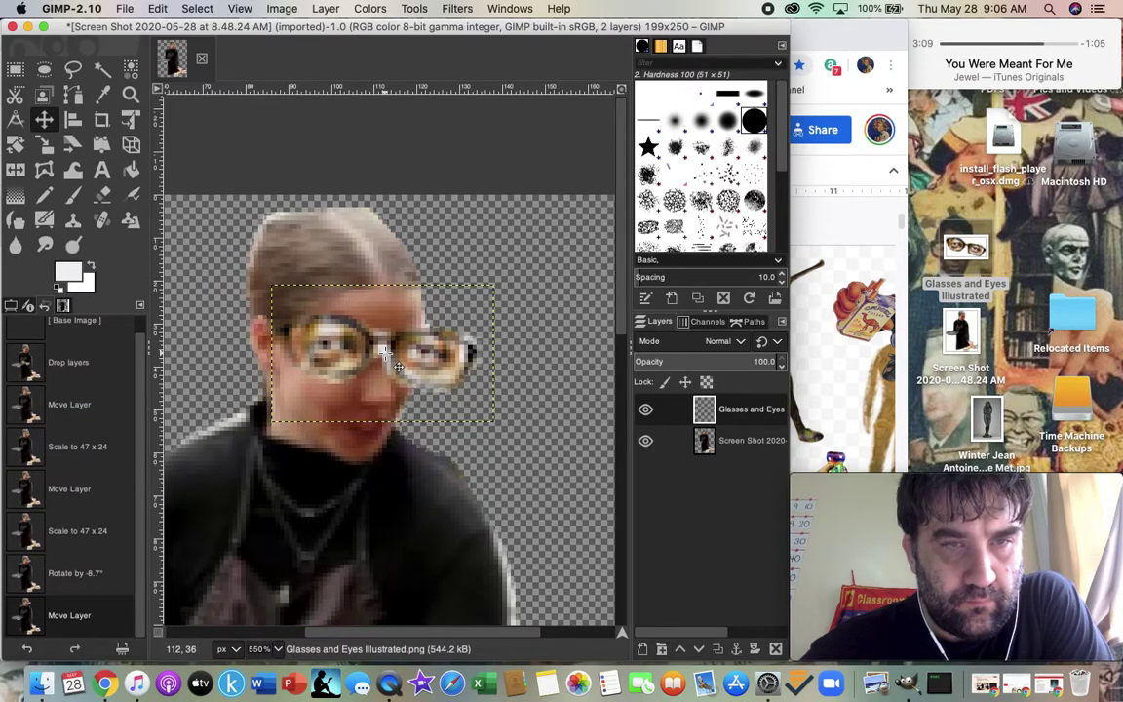
pyautogui.click(132, 96)
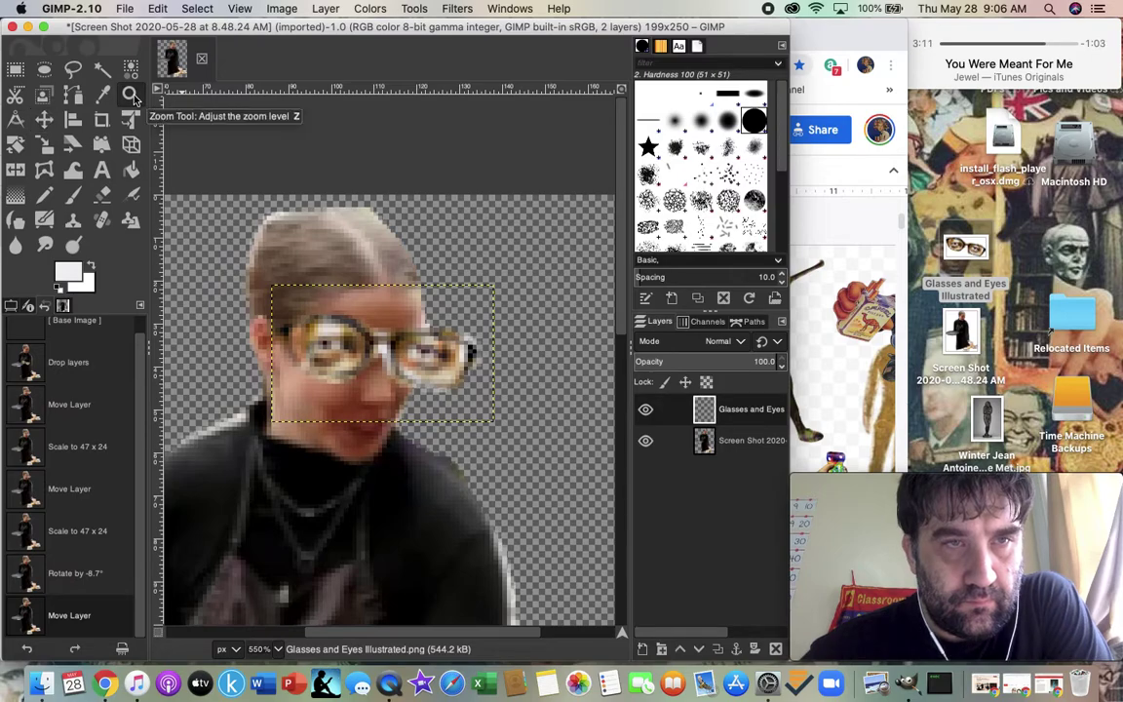
pyautogui.click(157, 7)
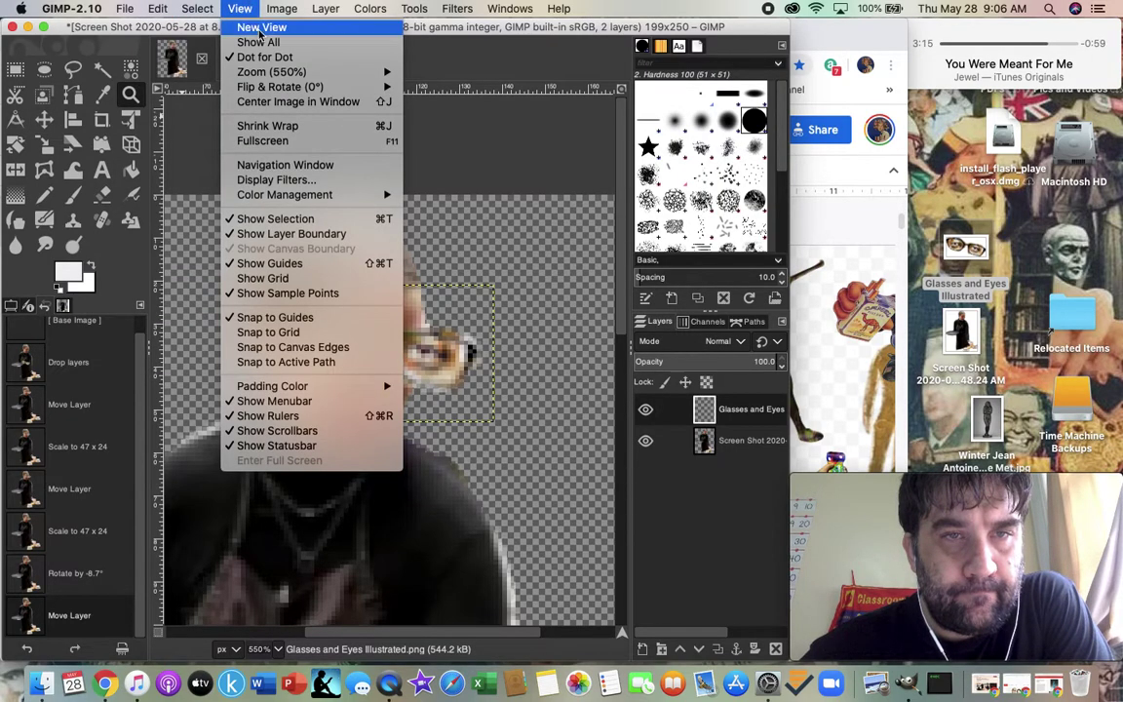
pyautogui.moveTo(272, 76)
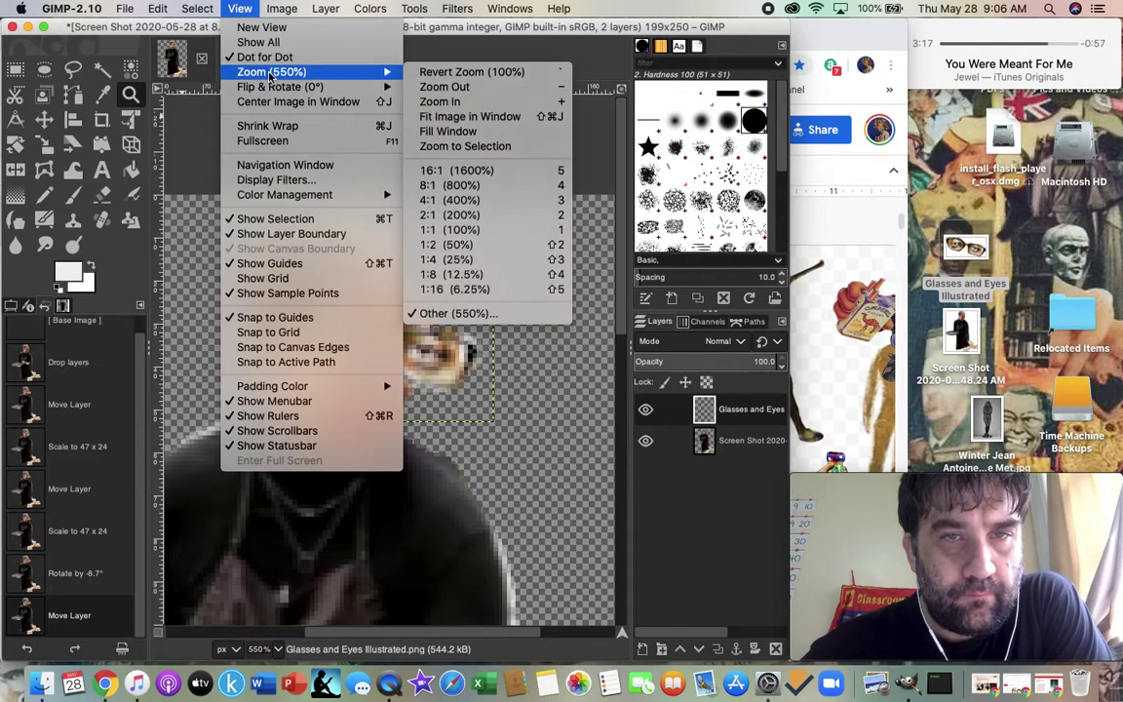
pyautogui.click(439, 87)
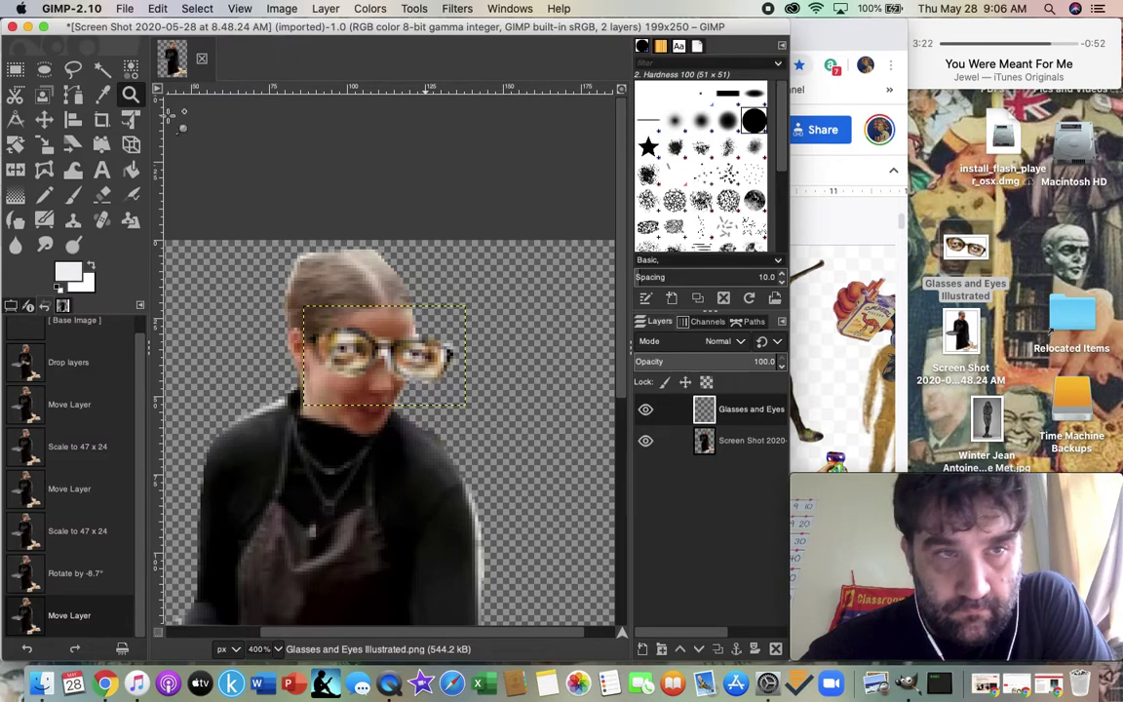
pyautogui.click(44, 119)
pyautogui.moveTo(363, 366); pyautogui.dragTo(360, 366)
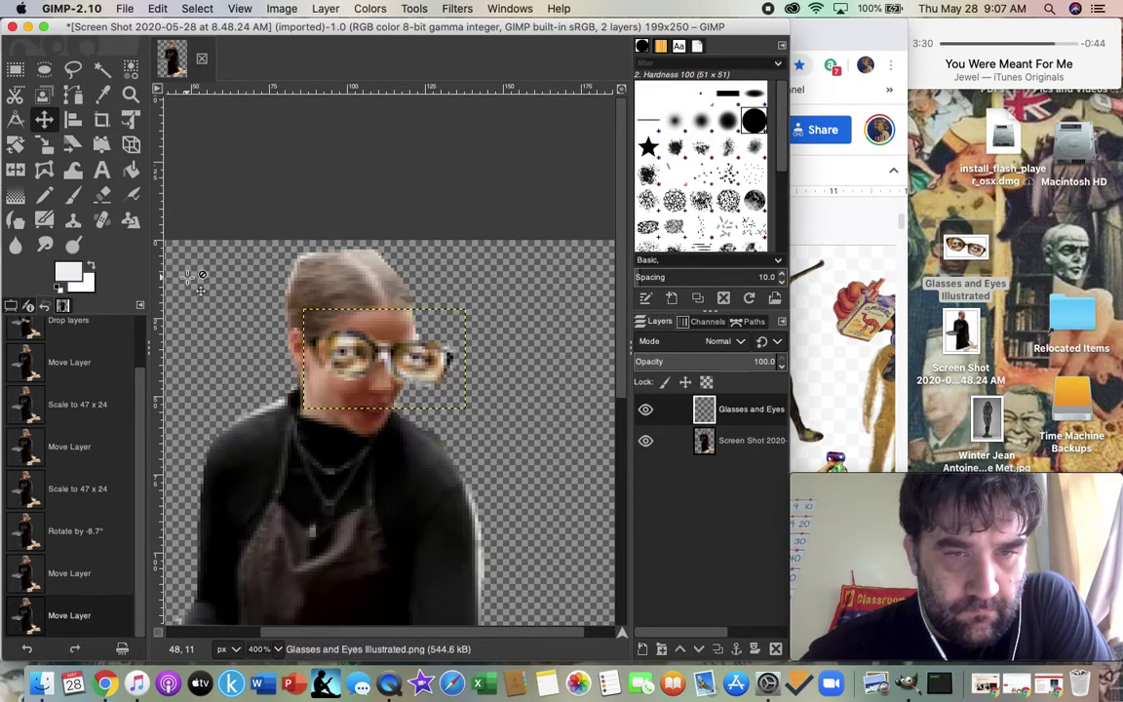
pyautogui.moveTo(366, 359); pyautogui.dragTo(372, 359)
# Rotate the glasses layer by -1.59° around its centre and check the fit at 100% zoom
pyautogui.click(14, 144)
pyautogui.moveTo(318, 413); pyautogui.dragTo(319, 418)
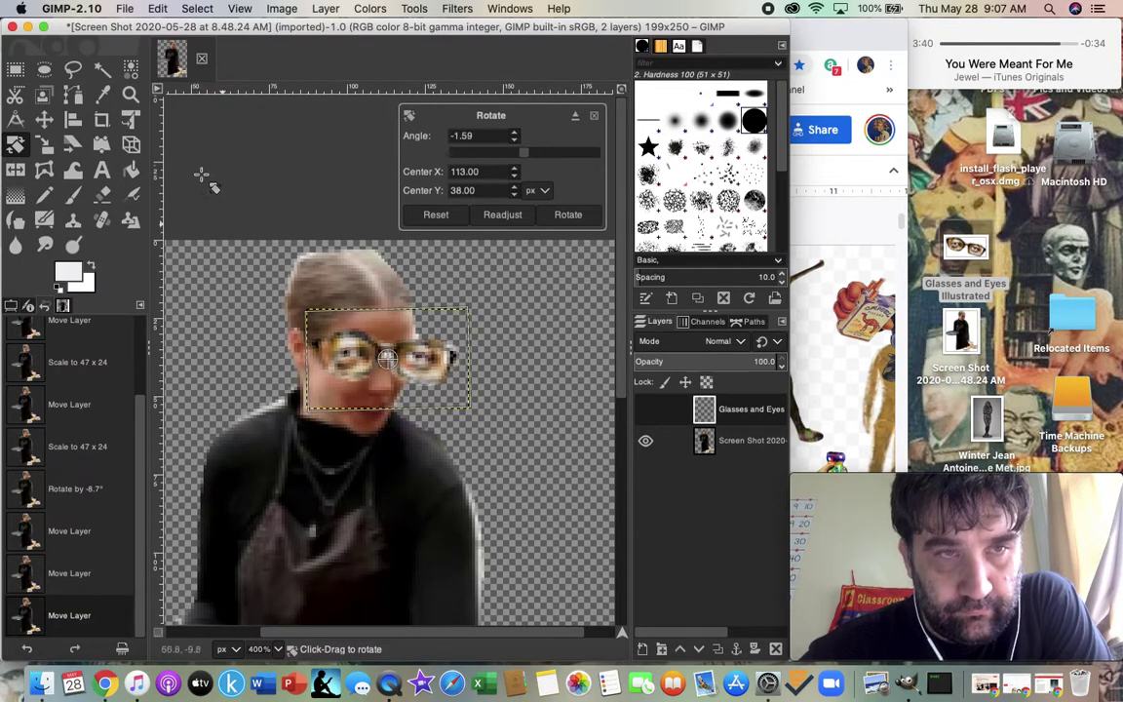
pyautogui.click(240, 9)
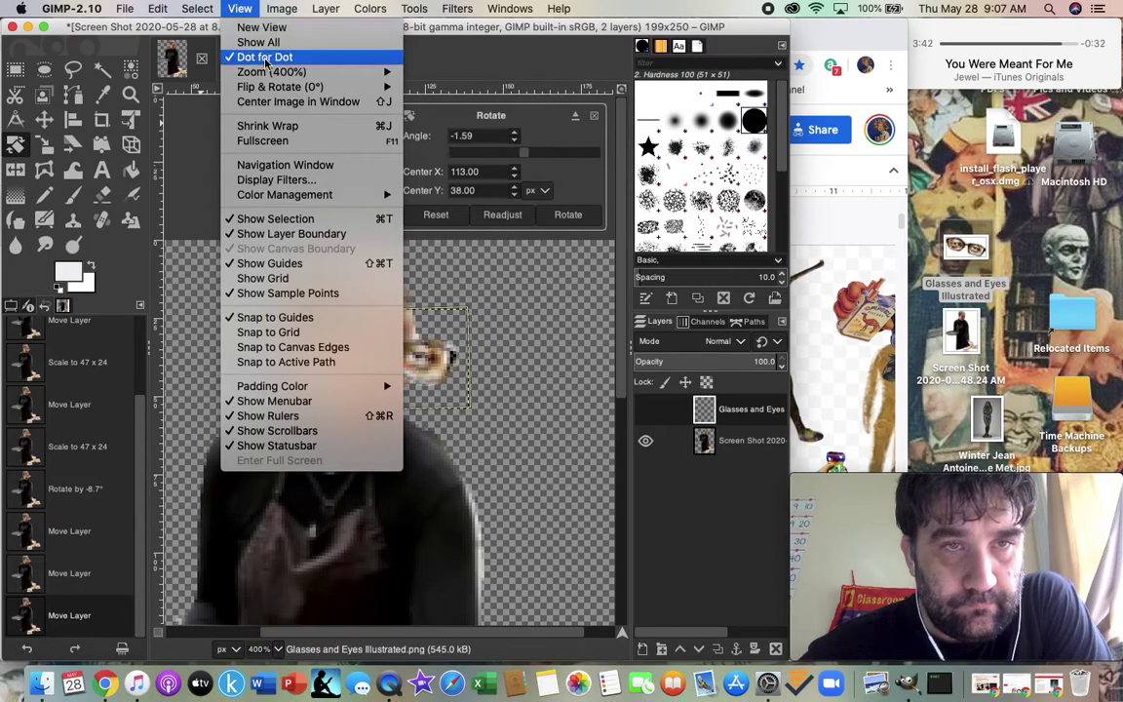
pyautogui.moveTo(270, 75)
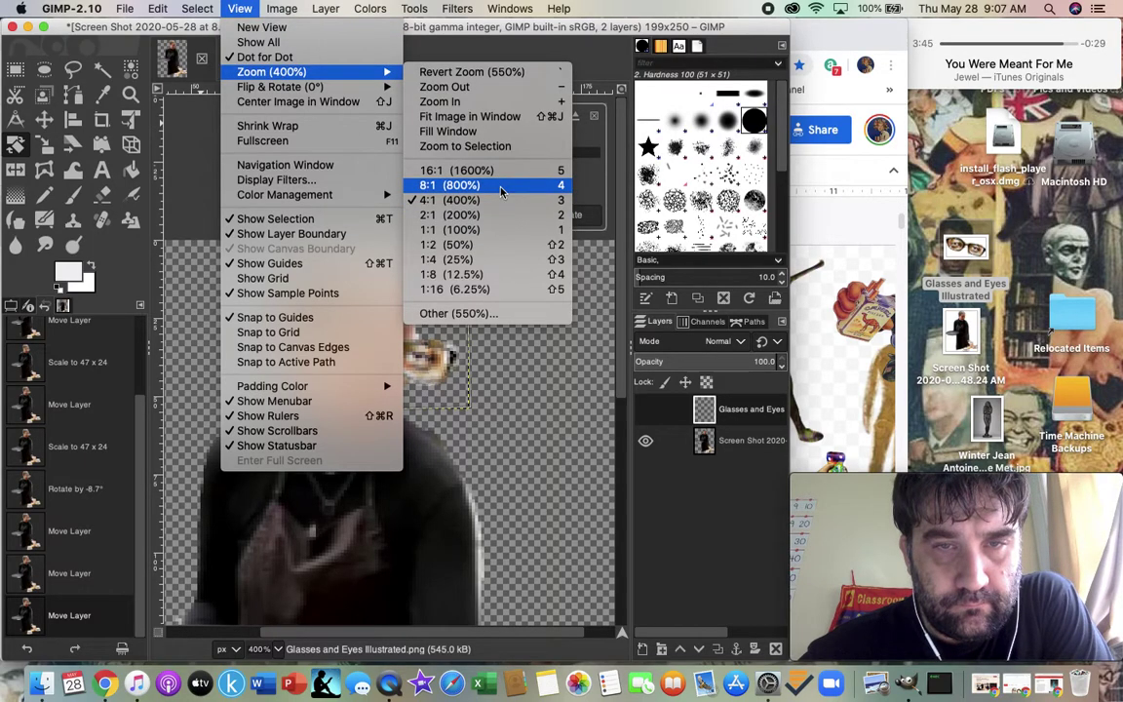
pyautogui.click(485, 230)
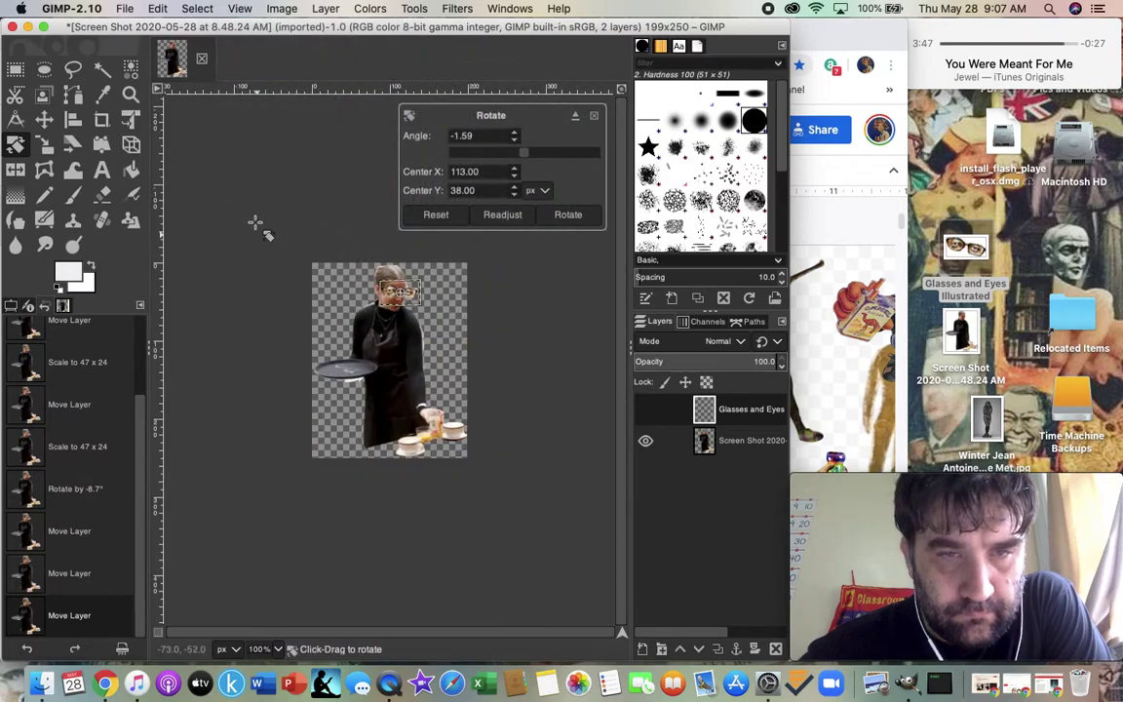
pyautogui.click(44, 119)
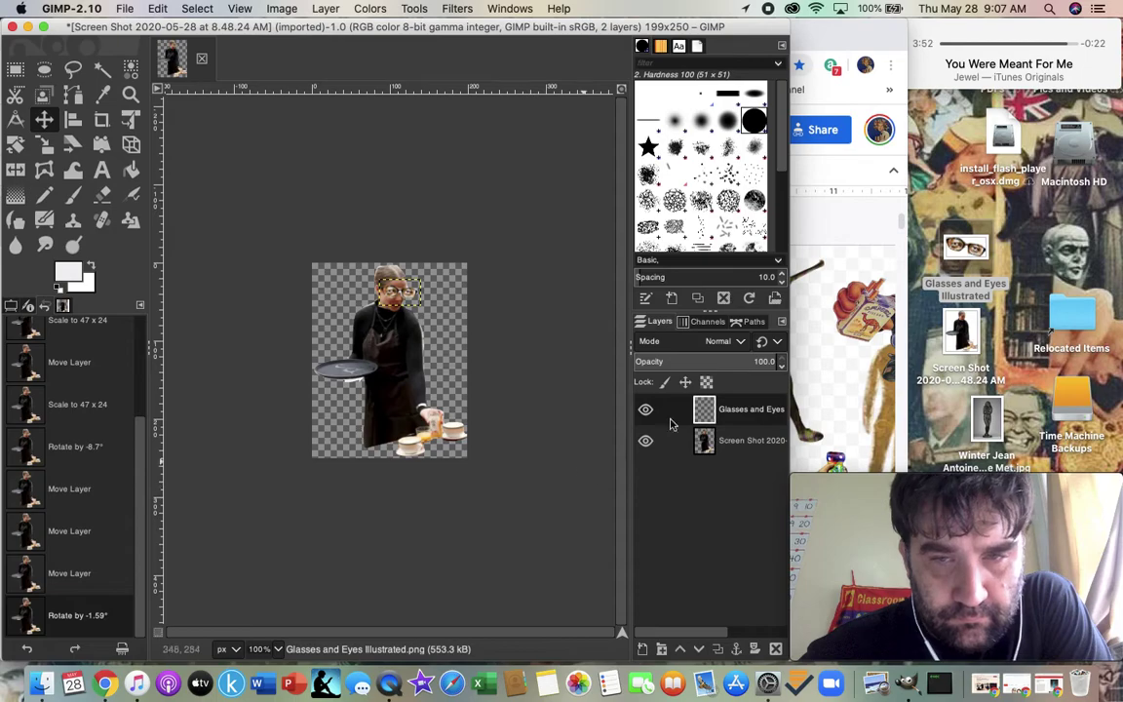
# Add "Statue of Isis and HOrus The Met.png" from the desktop as a new layer directly above the waitress layer
pyautogui.click(724, 443)
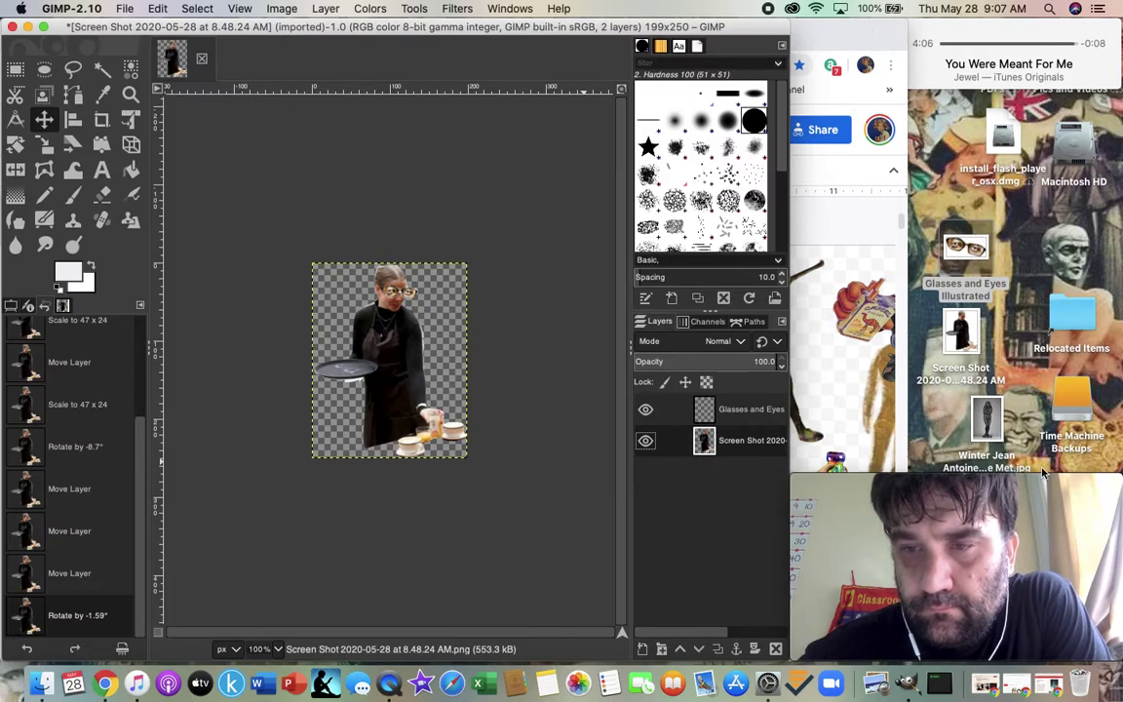
pyautogui.click(921, 482)
pyautogui.moveTo(921, 482); pyautogui.dragTo(651, 436)
pyautogui.moveTo(1067, 570); pyautogui.dragTo(948, 155)
pyautogui.moveTo(836, 437); pyautogui.dragTo(1105, 485)
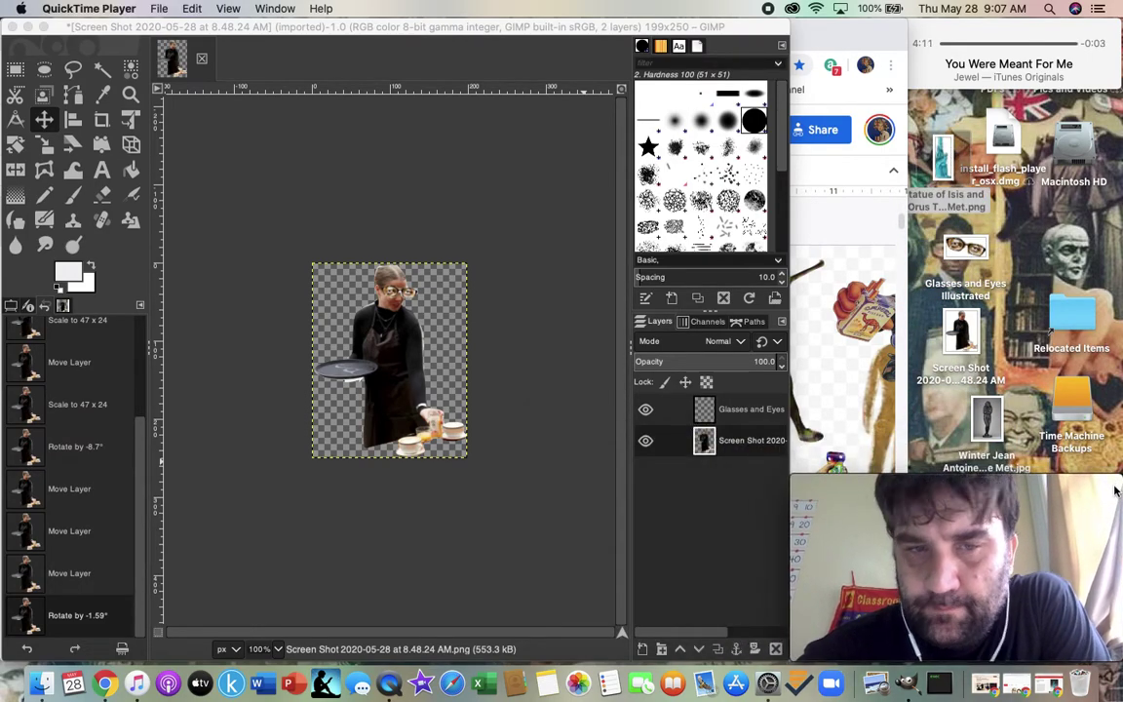
pyautogui.moveTo(943, 160); pyautogui.dragTo(346, 342)
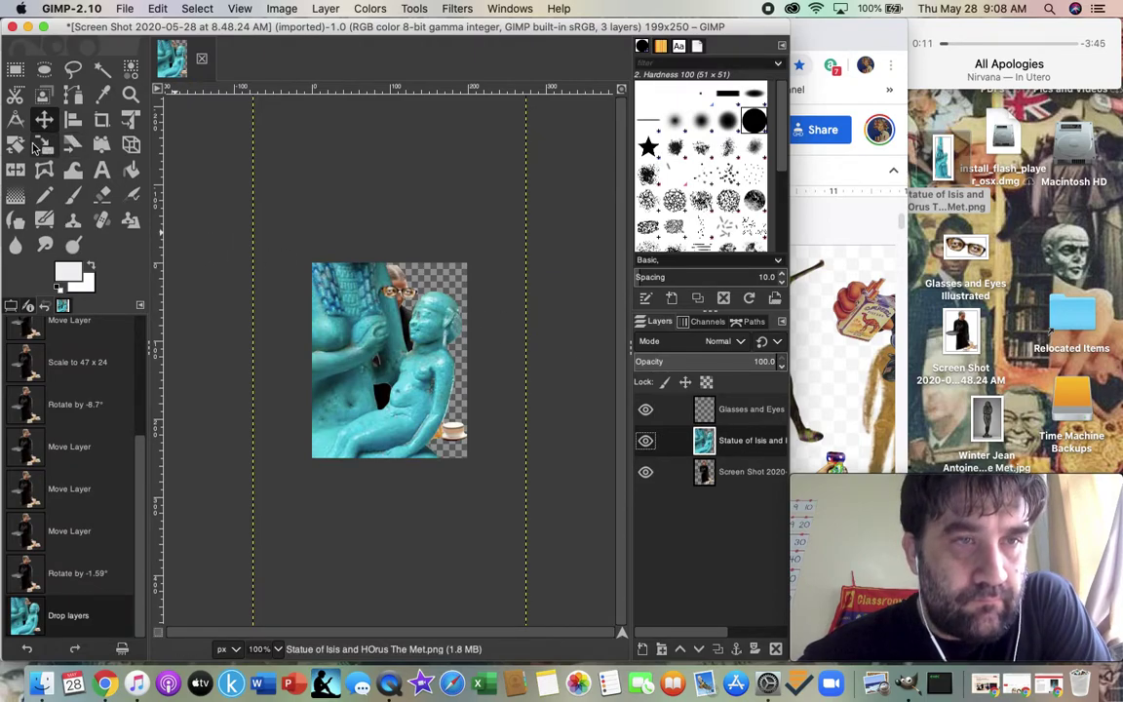
# Scale the statue layer down to 96 x 244 pixels
pyautogui.click(44, 144)
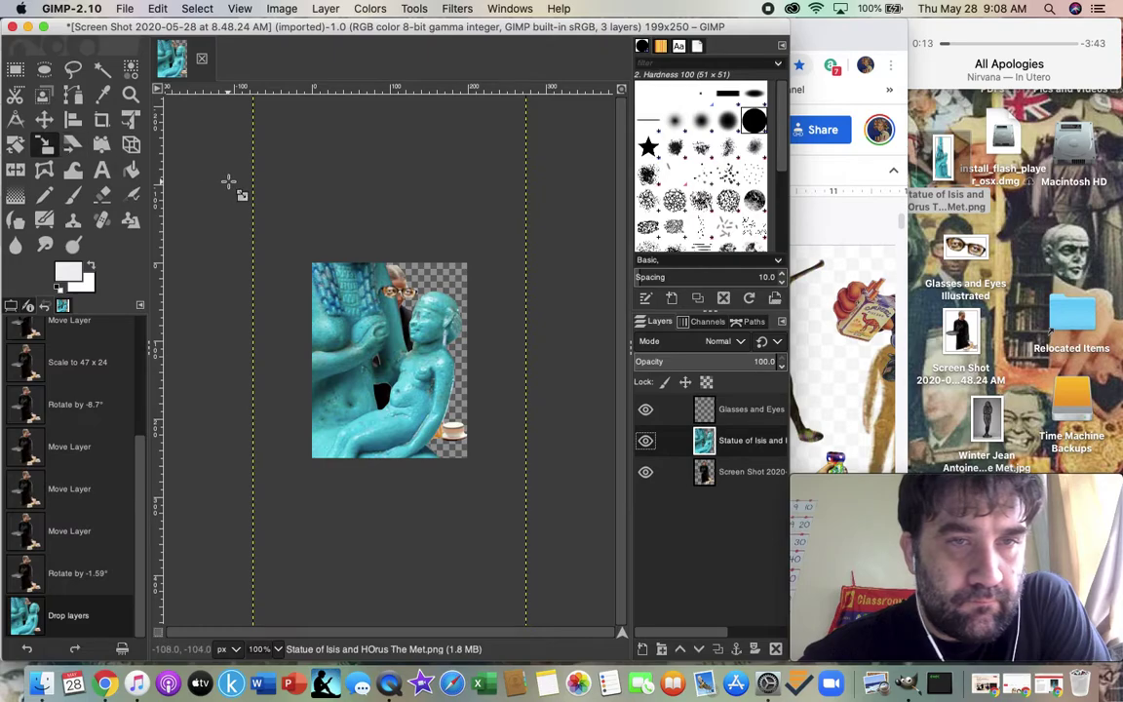
pyautogui.click(263, 115)
pyautogui.moveTo(263, 115); pyautogui.dragTo(538, 578)
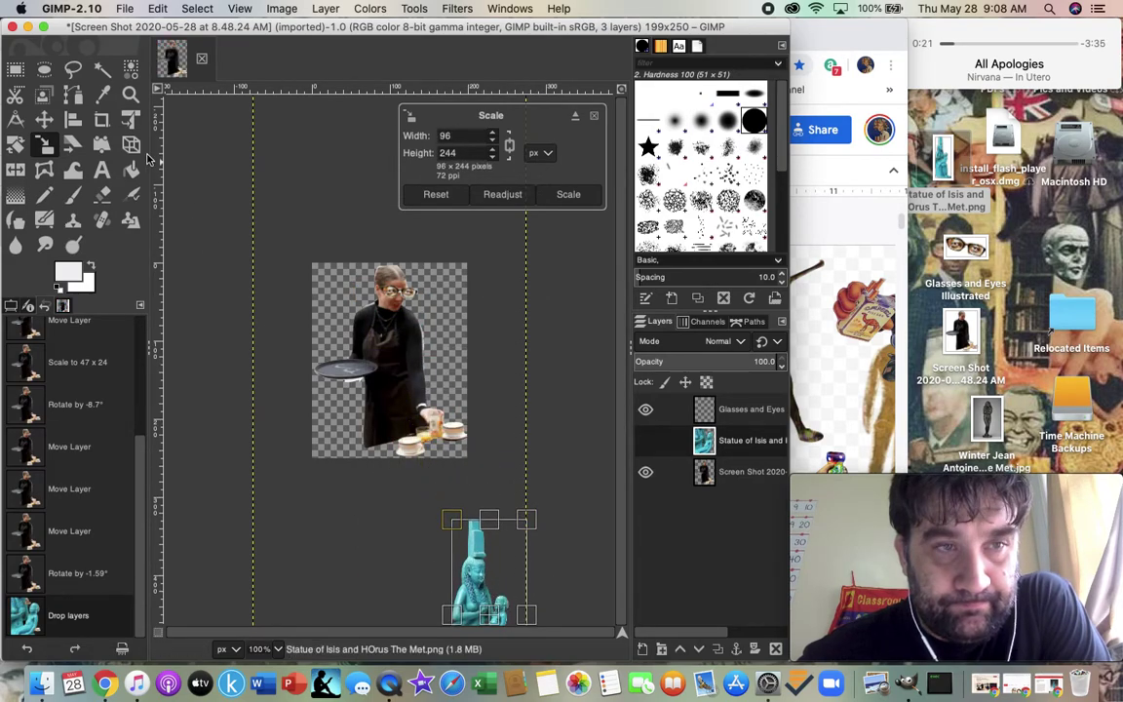
pyautogui.click(45, 120)
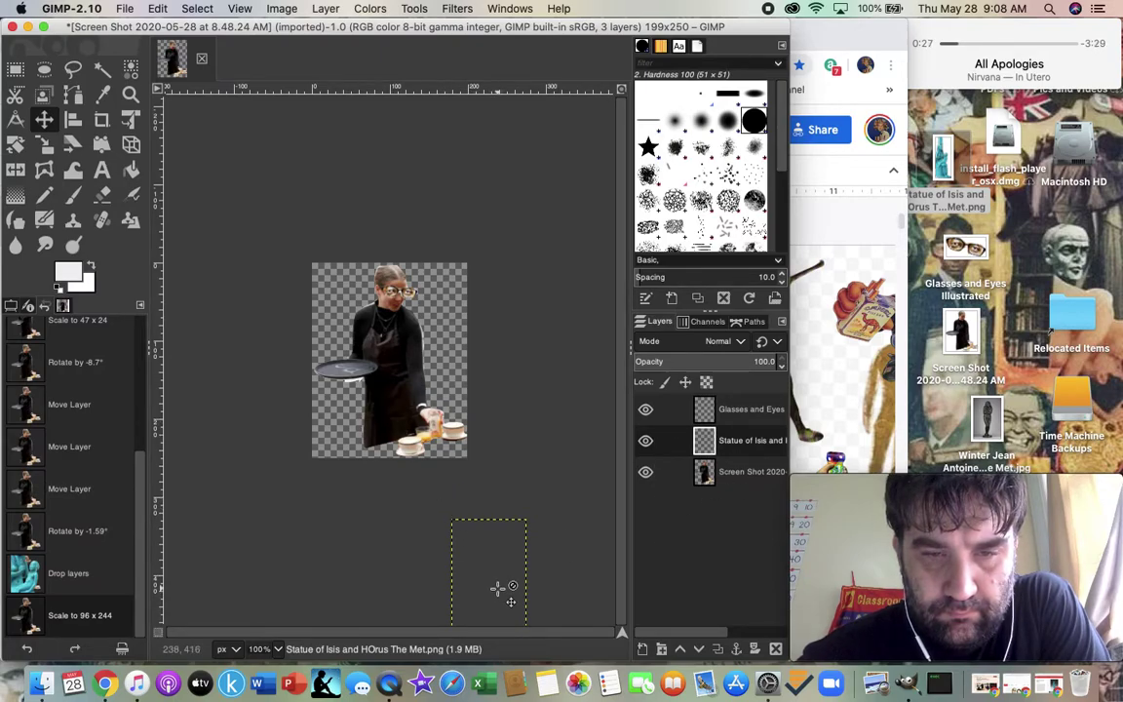
# Move the statue layer onto the canvas beside the waitress and rotate it by -1.99°
pyautogui.moveTo(497, 587); pyautogui.dragTo(330, 308)
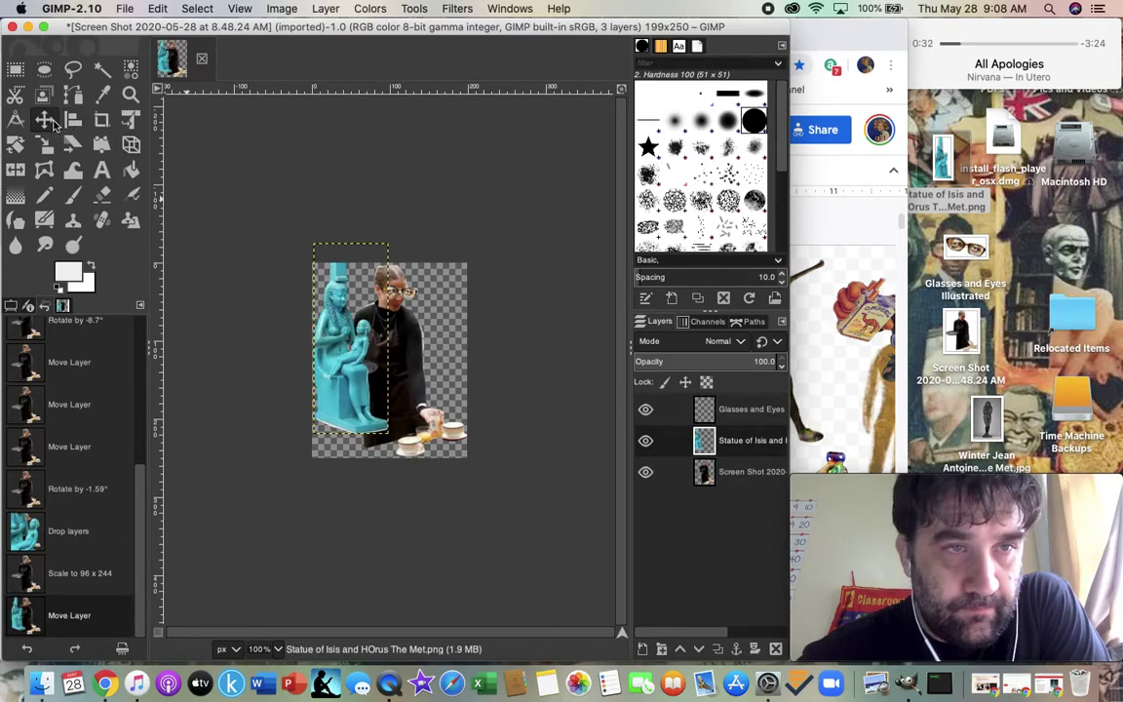
pyautogui.click(15, 144)
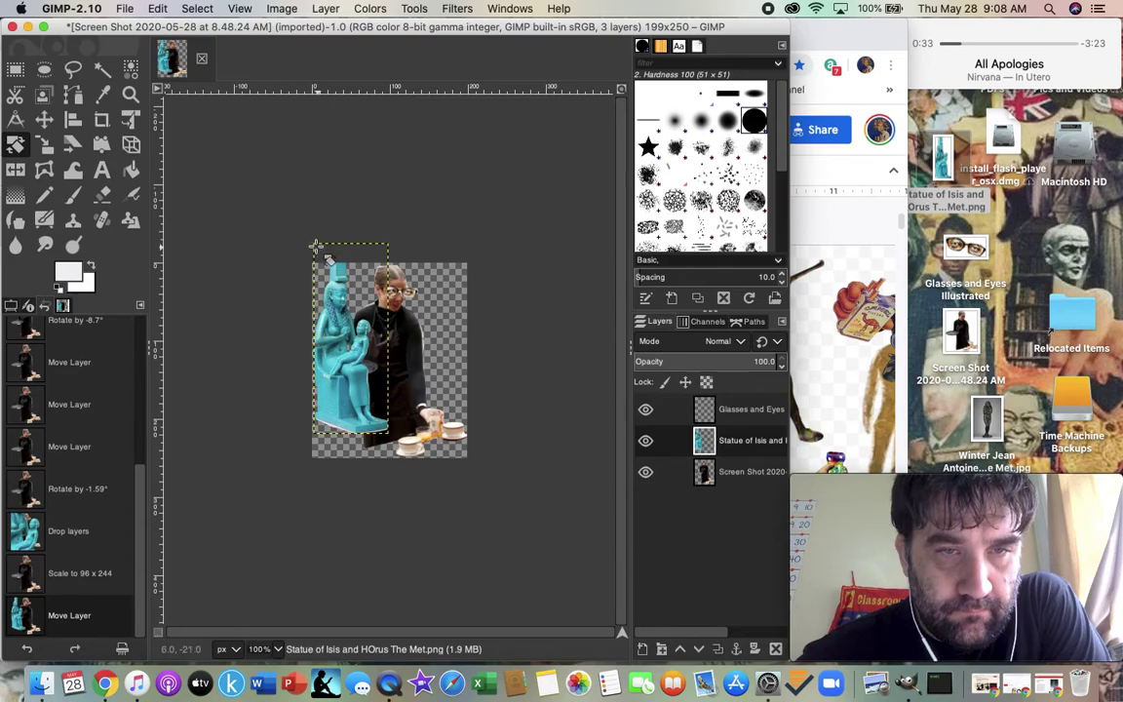
pyautogui.moveTo(313, 243); pyautogui.dragTo(375, 382)
# Scale the statue layer to 25 x 59 pixels and stand it on the waitress's tray
pyautogui.click(44, 144)
pyautogui.click(310, 244)
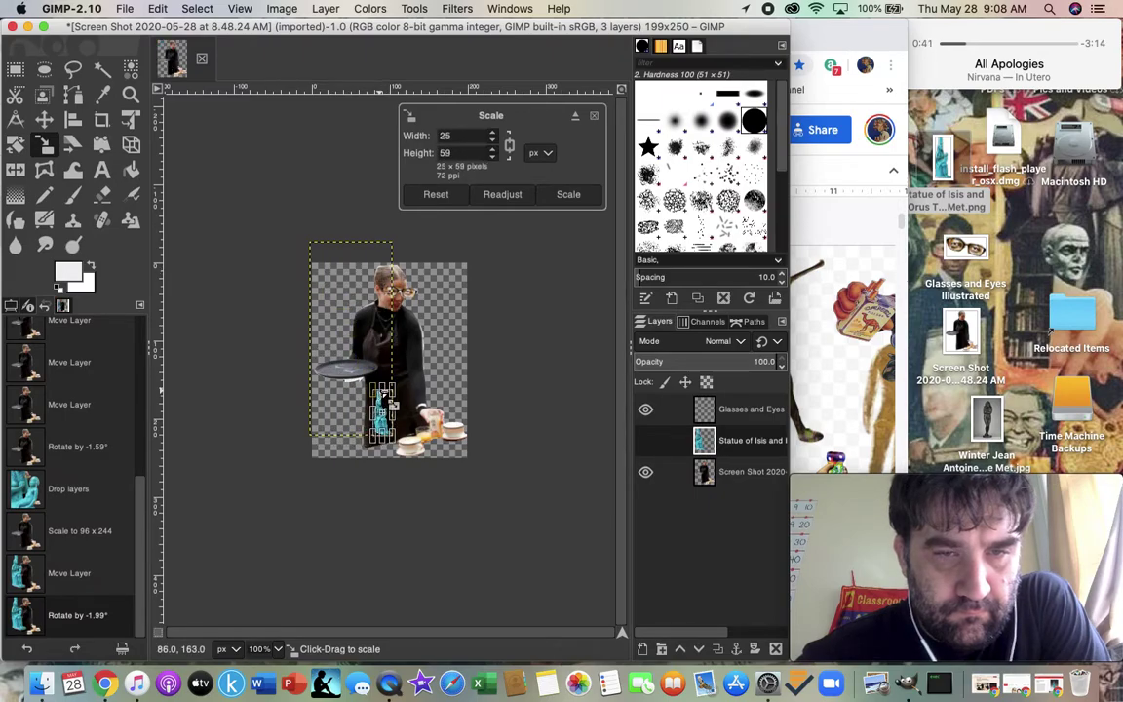
pyautogui.click(44, 118)
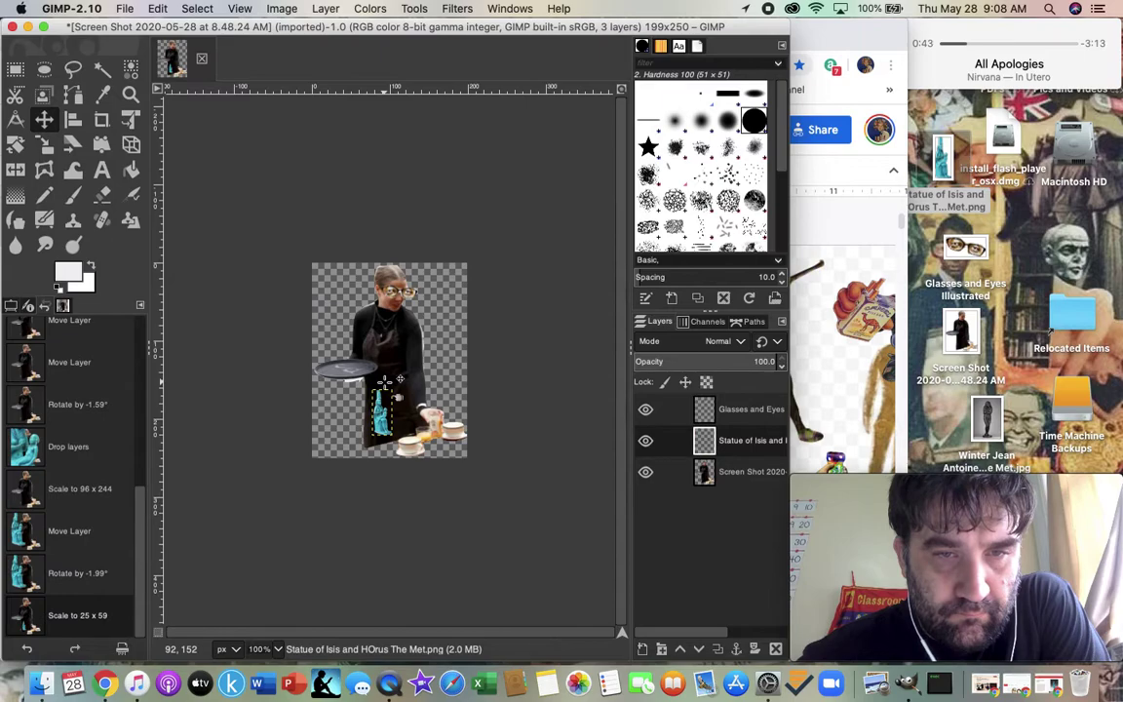
pyautogui.moveTo(394, 429); pyautogui.dragTo(349, 367)
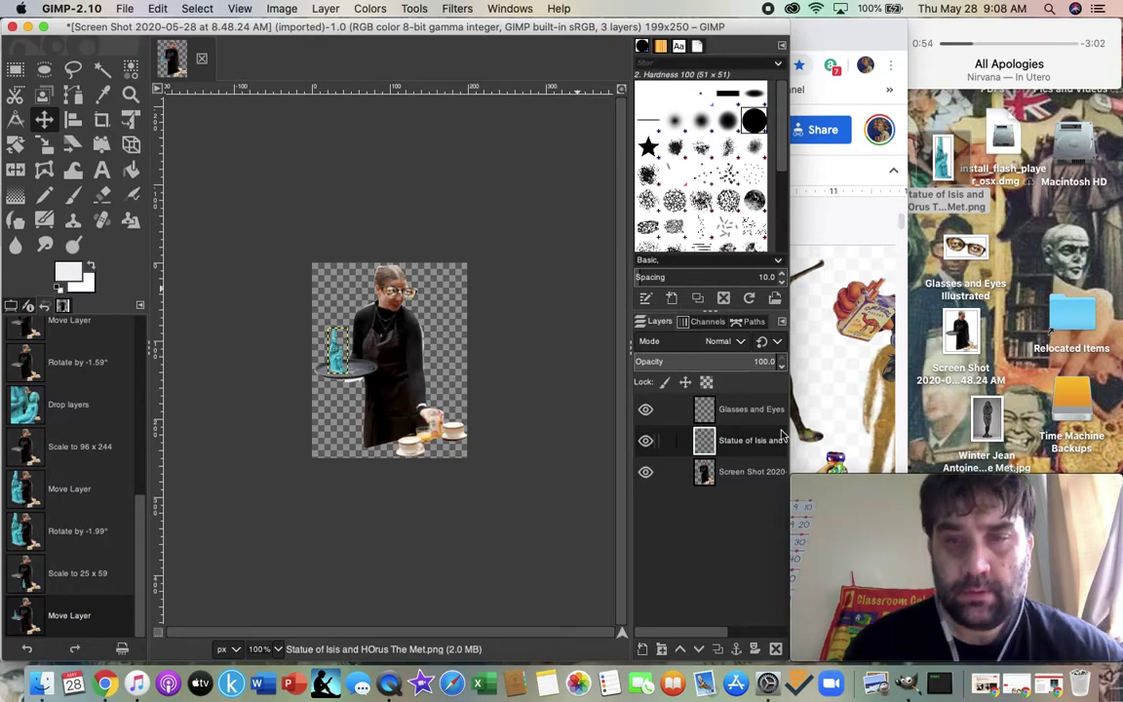
# Scale the glasses layer to 38 x 24 pixels to match the width of the waitress's face
pyautogui.click(738, 416)
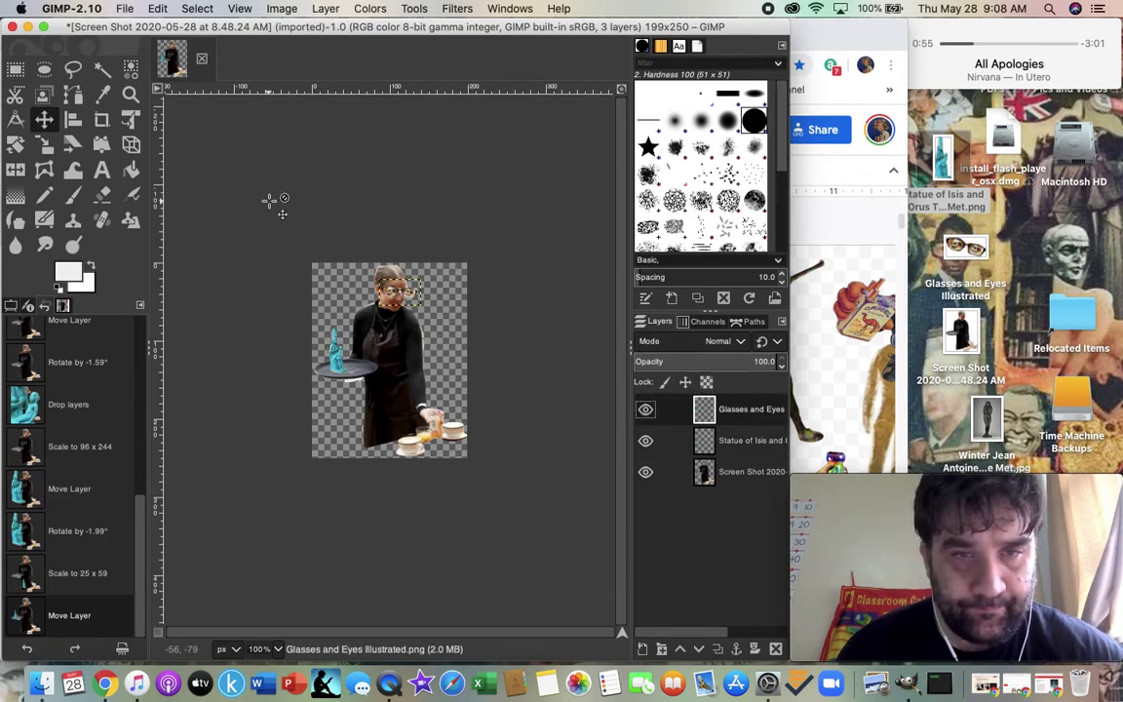
pyautogui.click(131, 93)
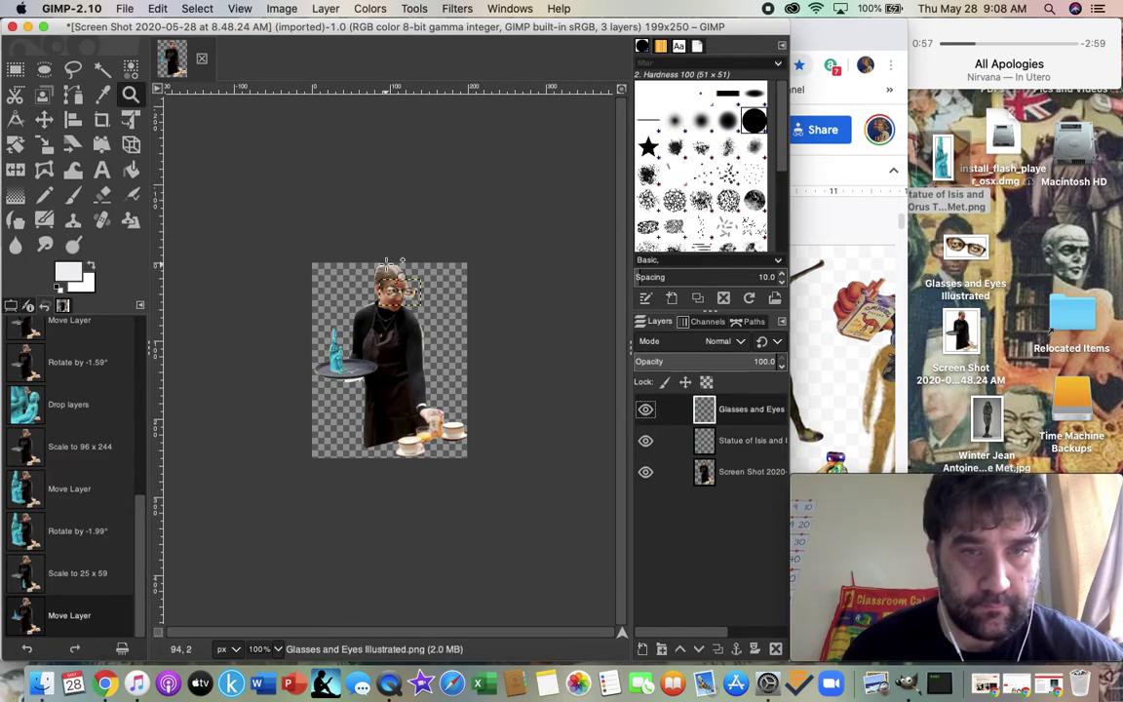
pyautogui.moveTo(324, 231); pyautogui.dragTo(395, 295)
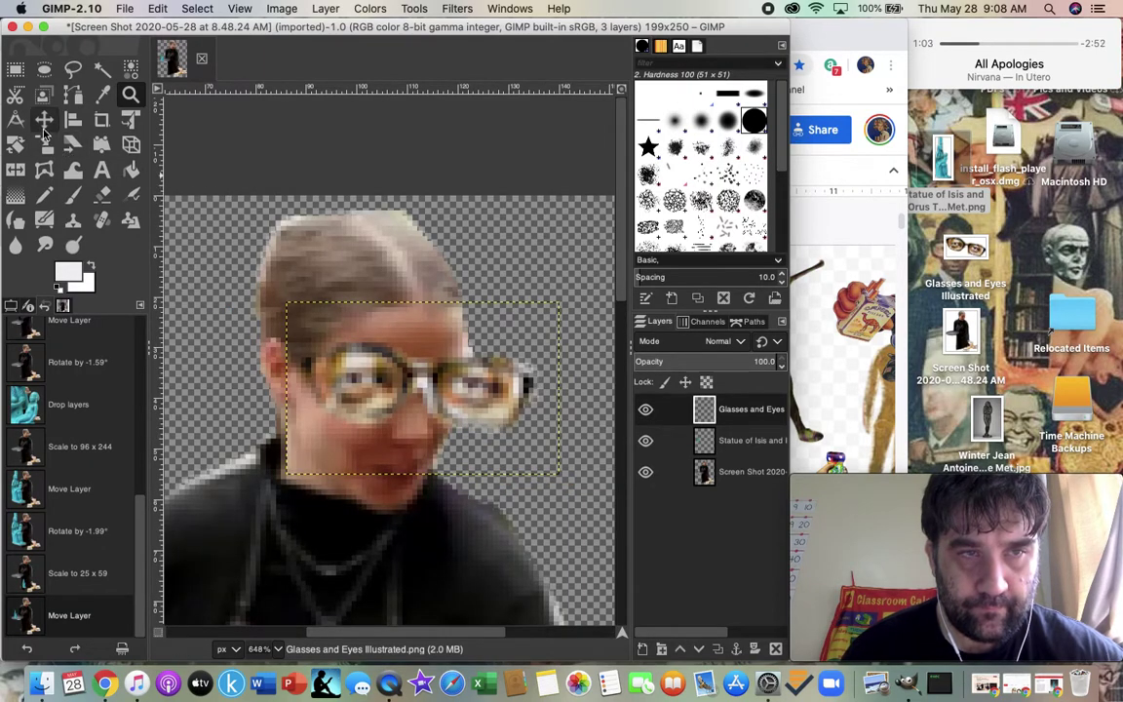
pyautogui.click(42, 146)
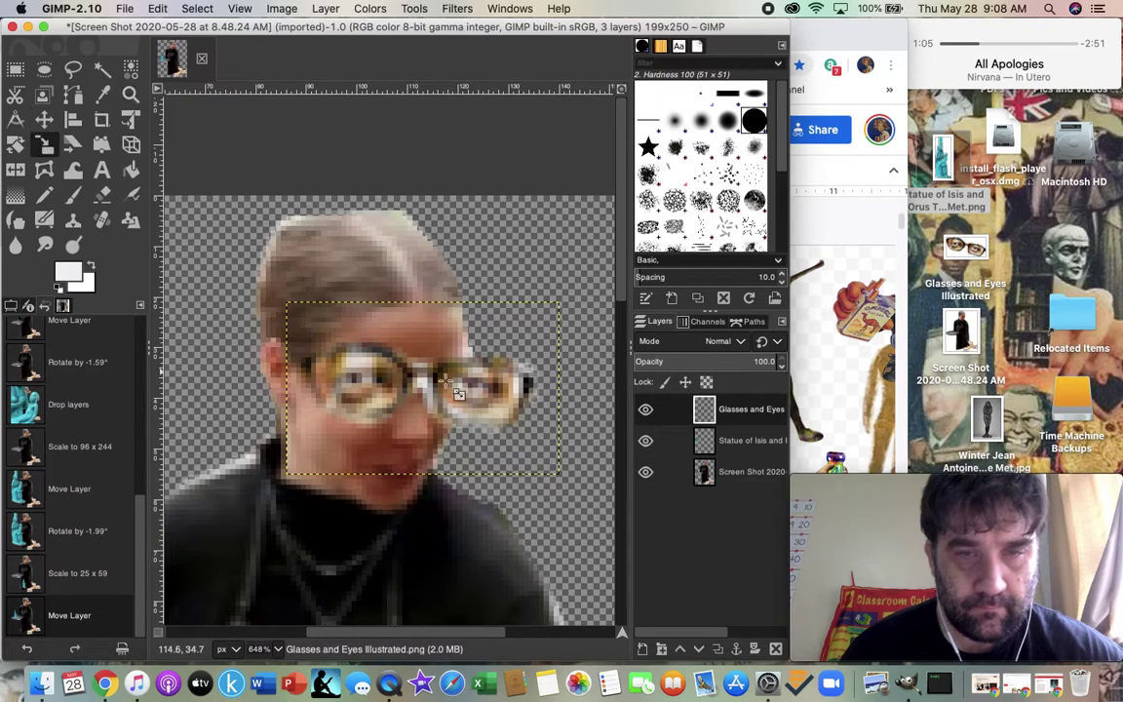
pyautogui.moveTo(558, 475); pyautogui.dragTo(478, 445)
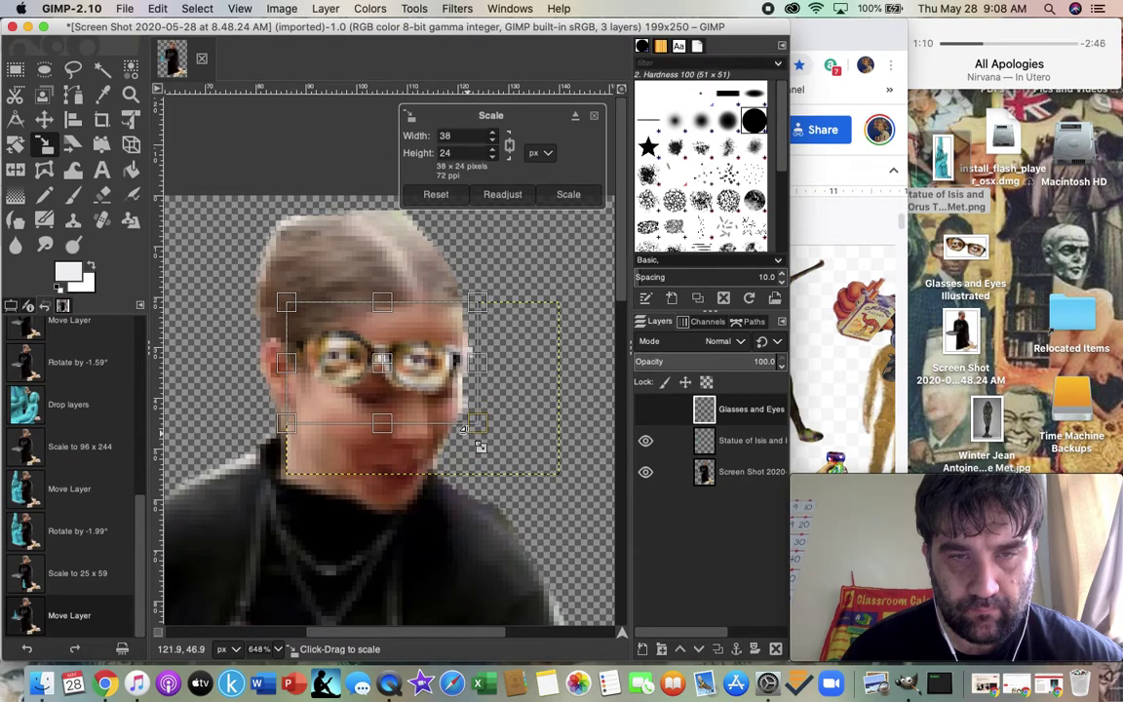
# Move the resized glasses layer down and across so it sits over the waitress's eyes
pyautogui.click(43, 119)
pyautogui.moveTo(378, 363); pyautogui.dragTo(408, 388)
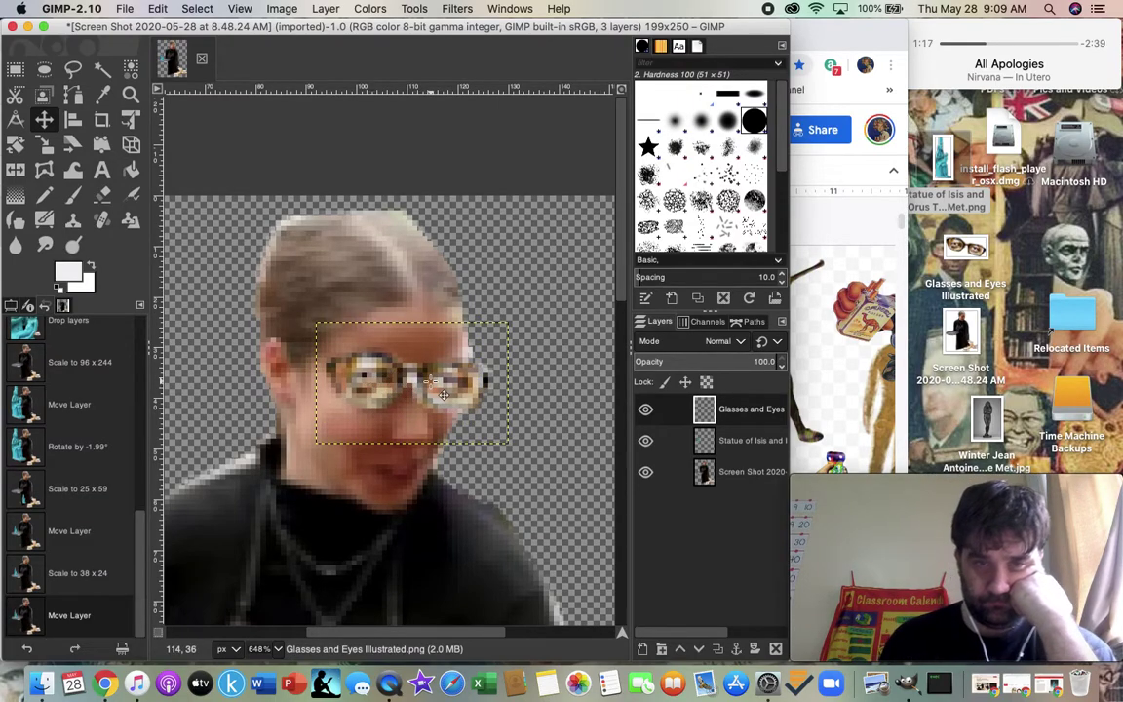
pyautogui.moveTo(467, 390); pyautogui.dragTo(472, 389)
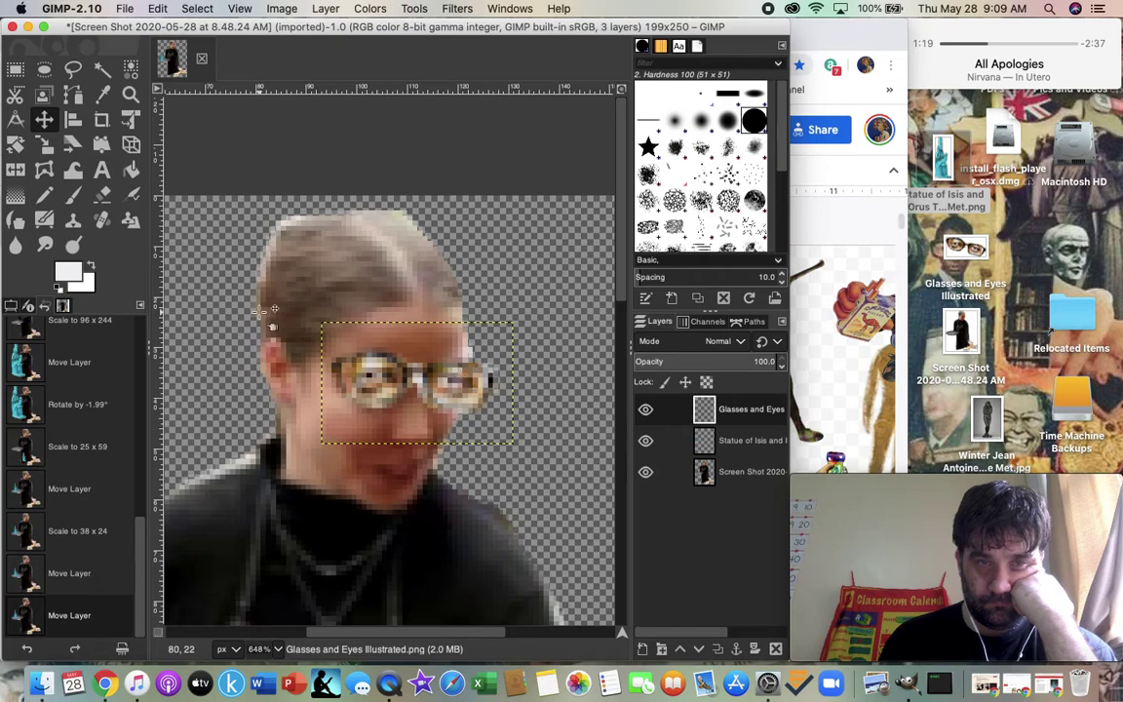
# Try rotating the glasses layer by -6.43° around its centre, previewing the fit at 50% zoom
pyautogui.click(15, 143)
pyautogui.moveTo(321, 447); pyautogui.dragTo(326, 454)
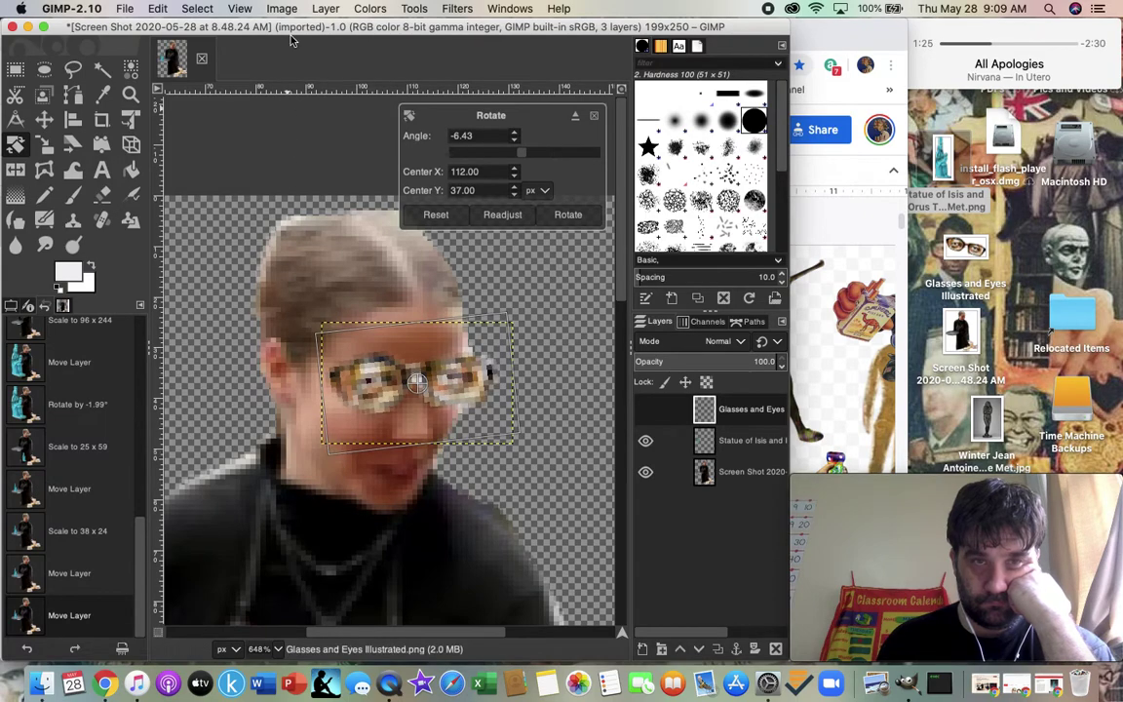
pyautogui.click(240, 9)
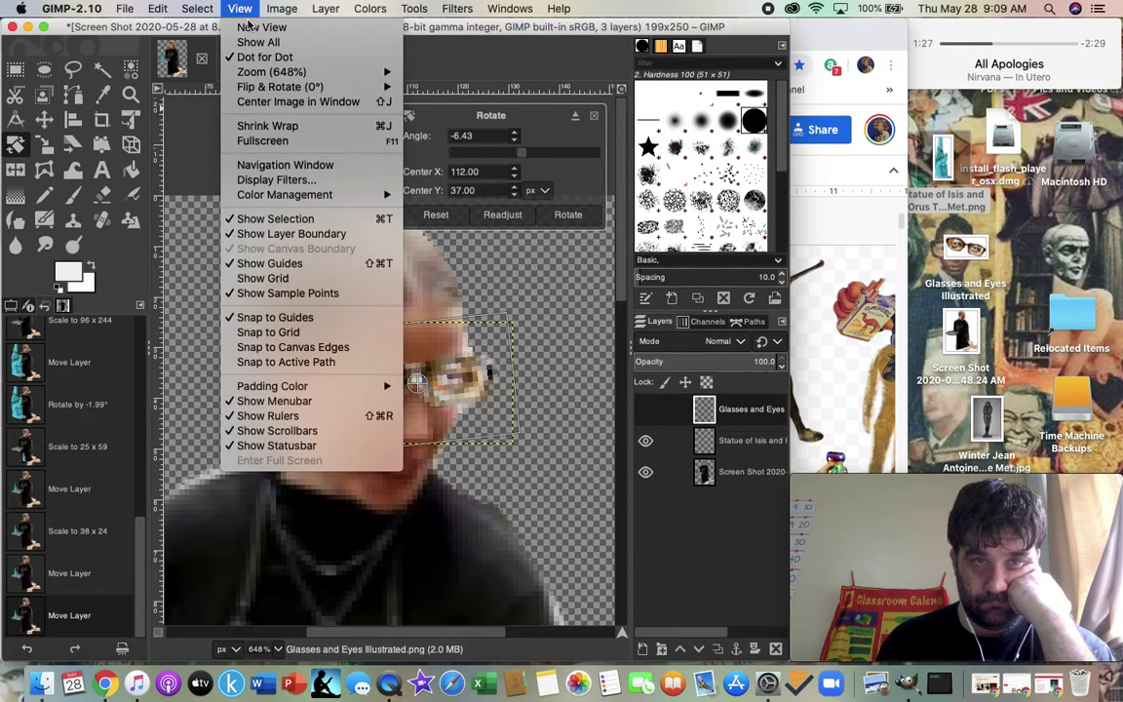
pyautogui.moveTo(292, 72)
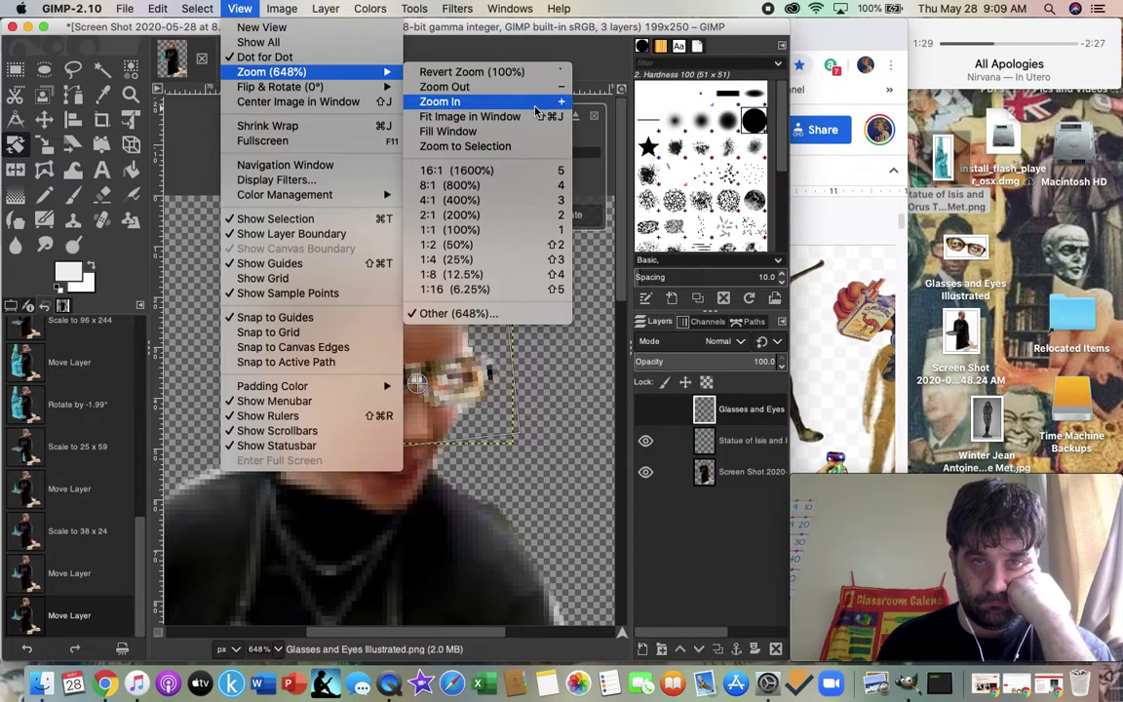
pyautogui.click(476, 245)
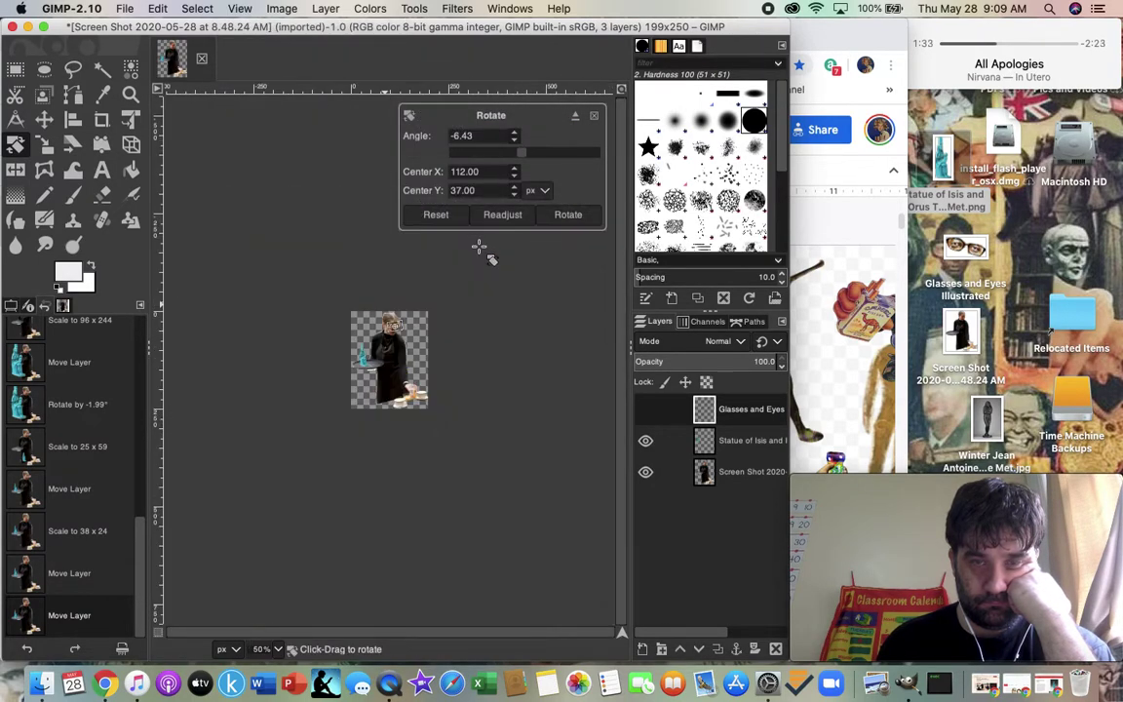
# Abandon the pending rotation and undo the last move of the glasses layer
pyautogui.click(742, 475)
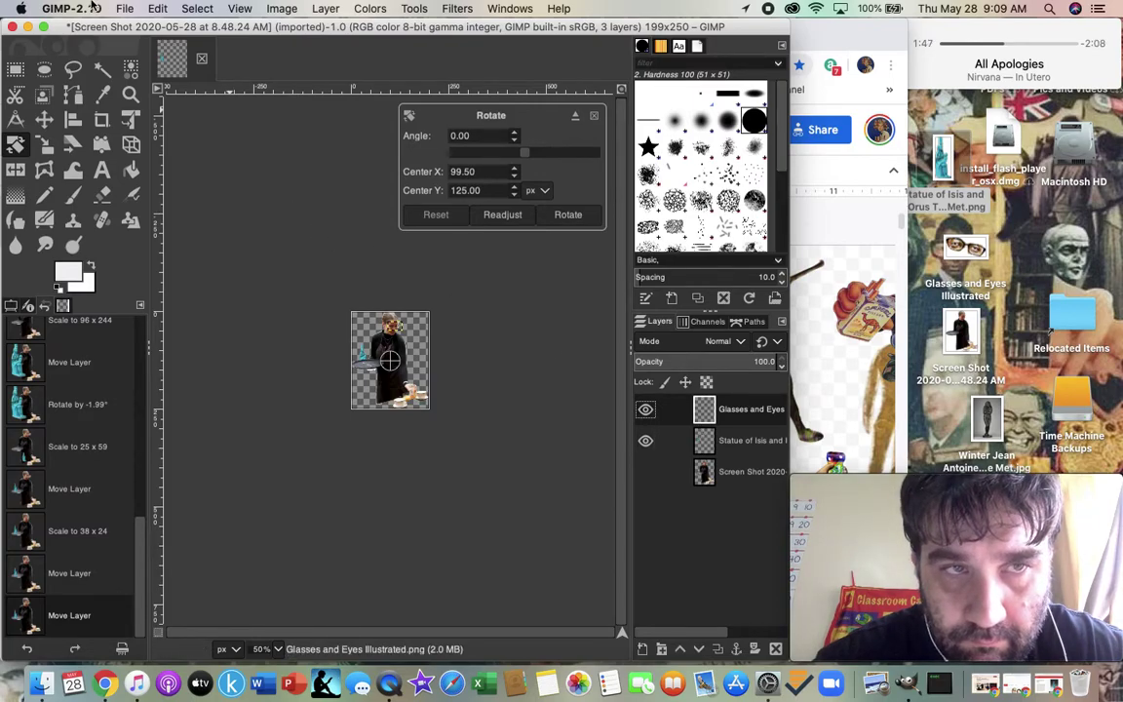
pyautogui.click(154, 9)
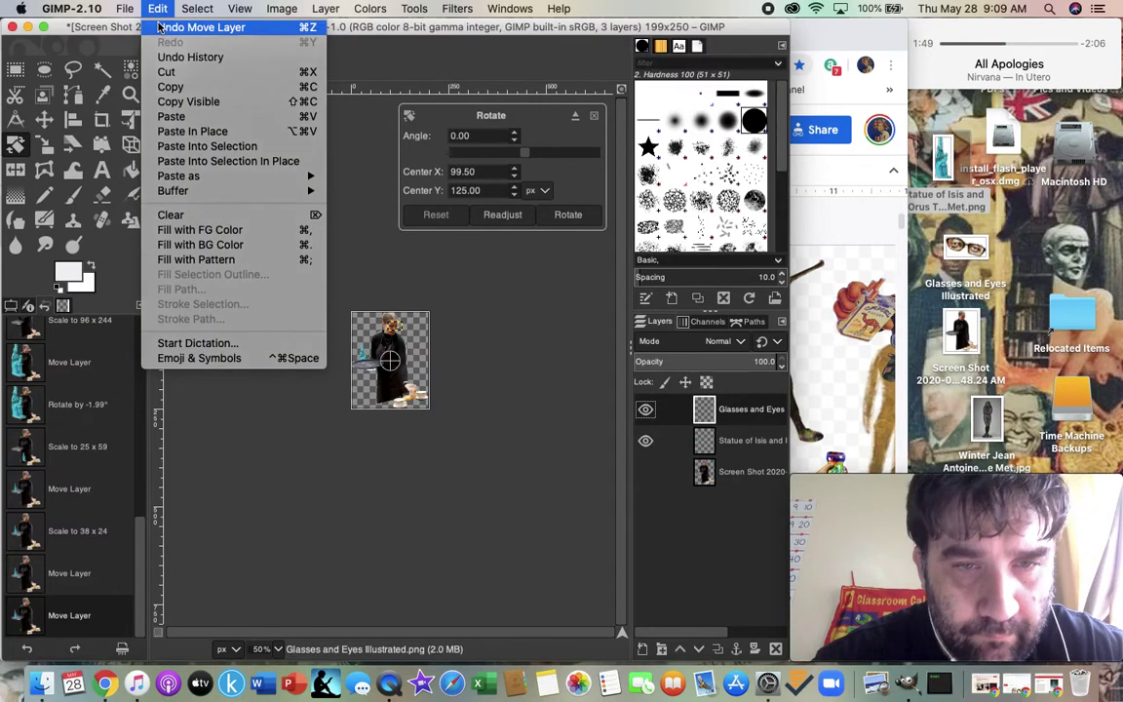
pyautogui.click(195, 27)
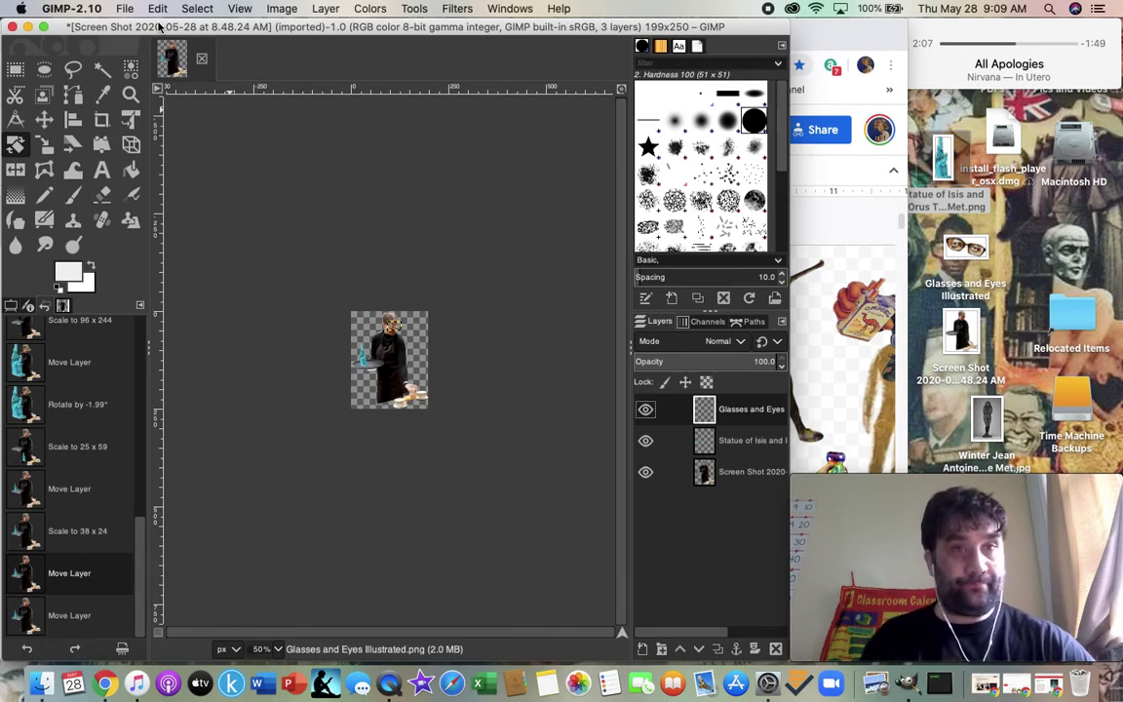
# Export the image to the Desktop as "Waitress with Isis and Horus and also Corona but not the virus hopefully.png" with the default PNG options
pyautogui.click(158, 8)
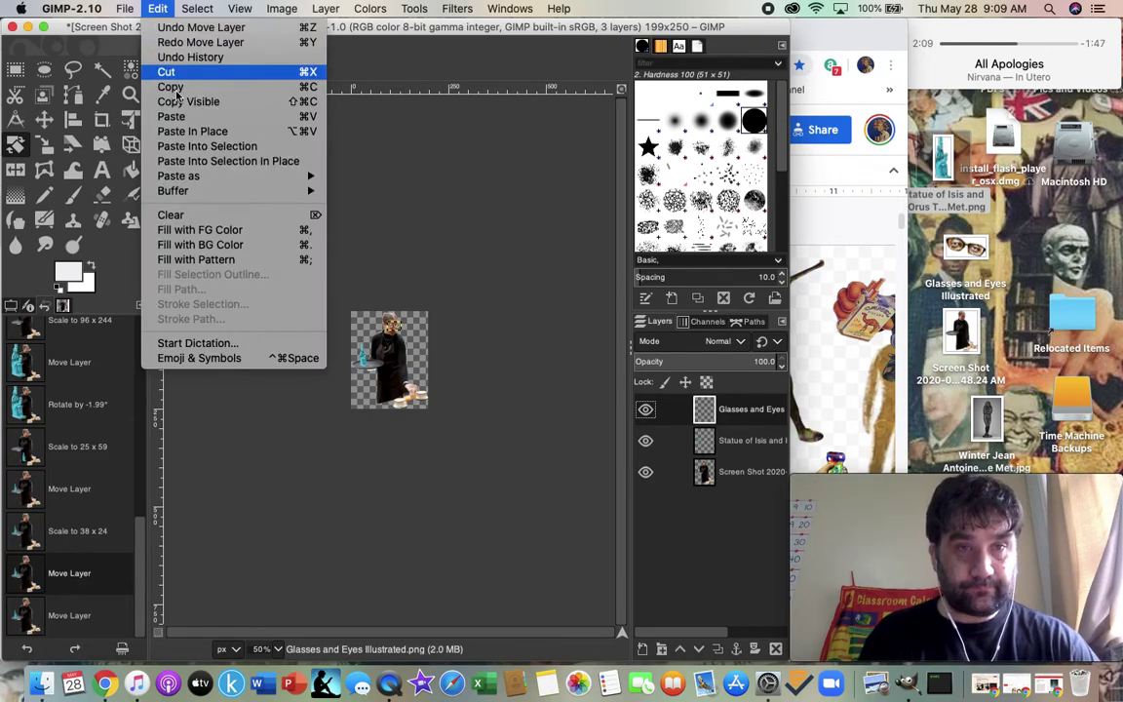
pyautogui.moveTo(125, 7)
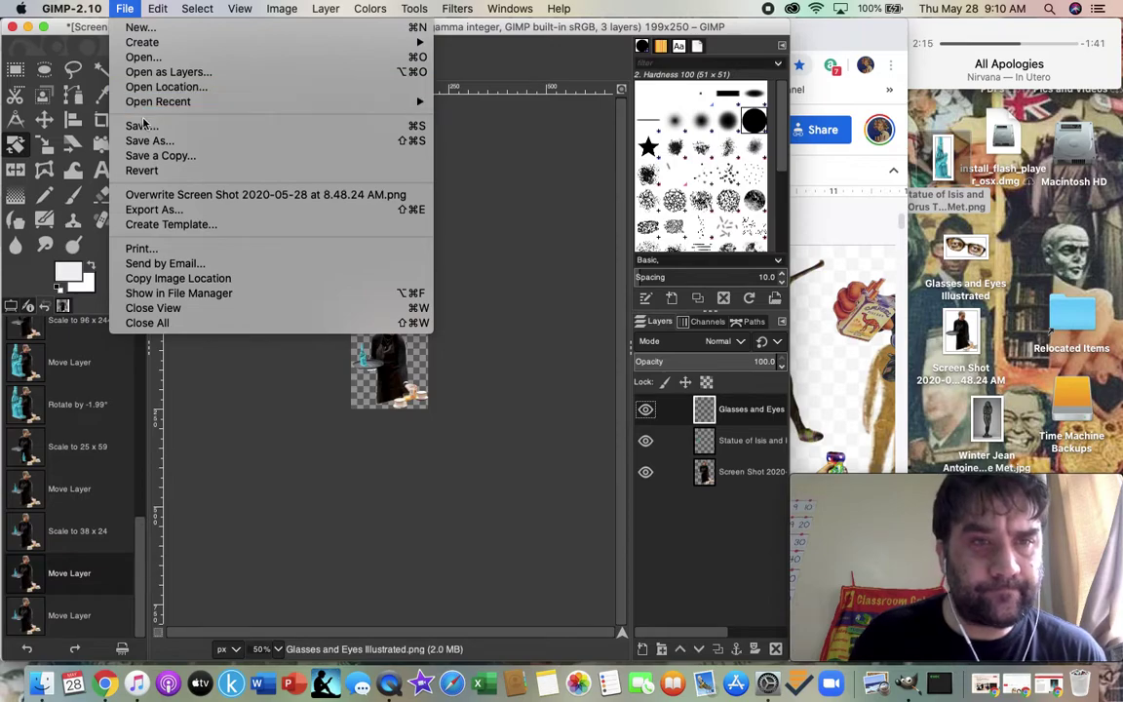
pyautogui.click(156, 209)
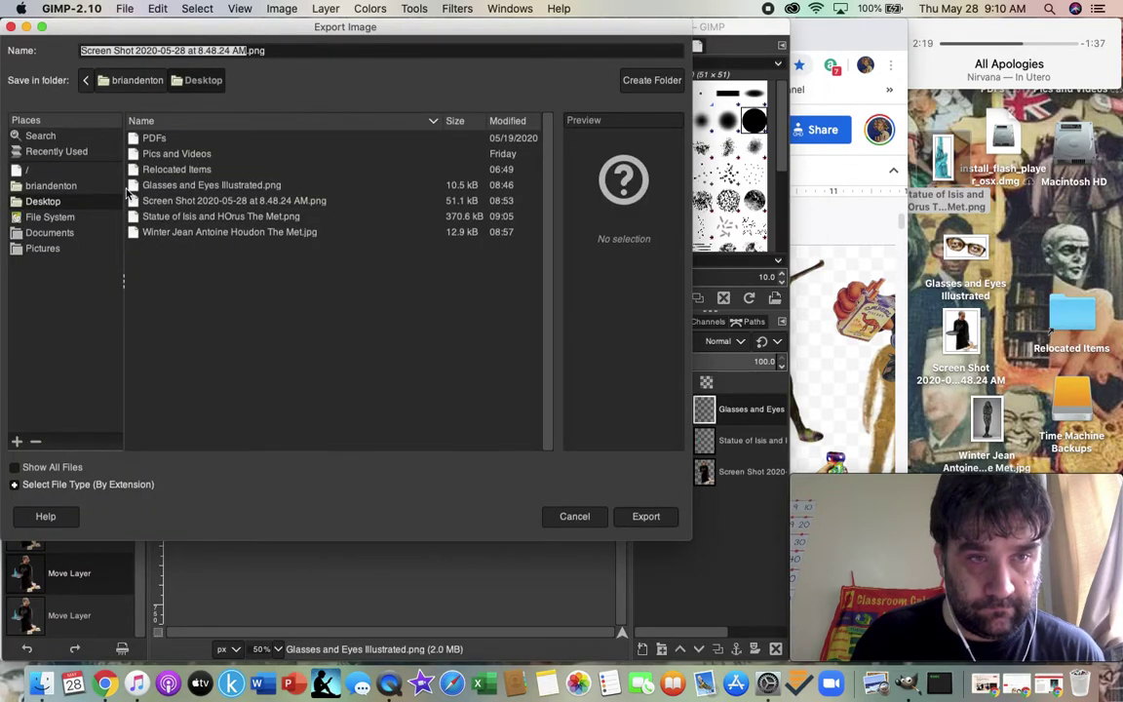
pyautogui.click(56, 202)
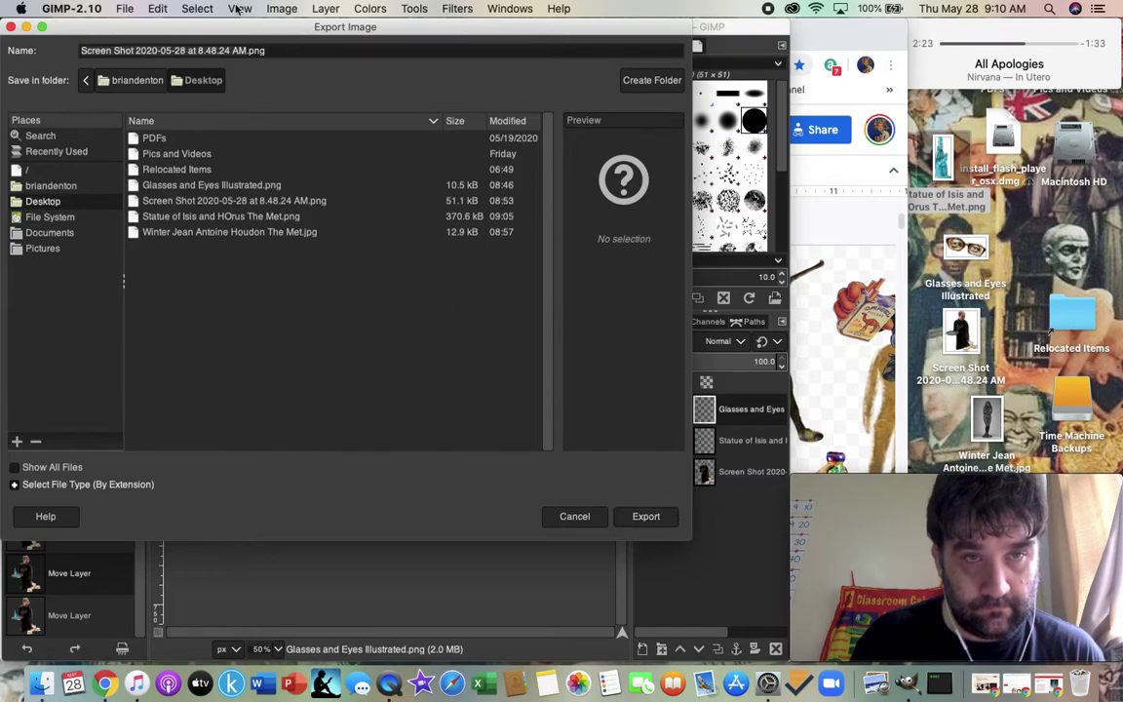
pyautogui.click(221, 49)
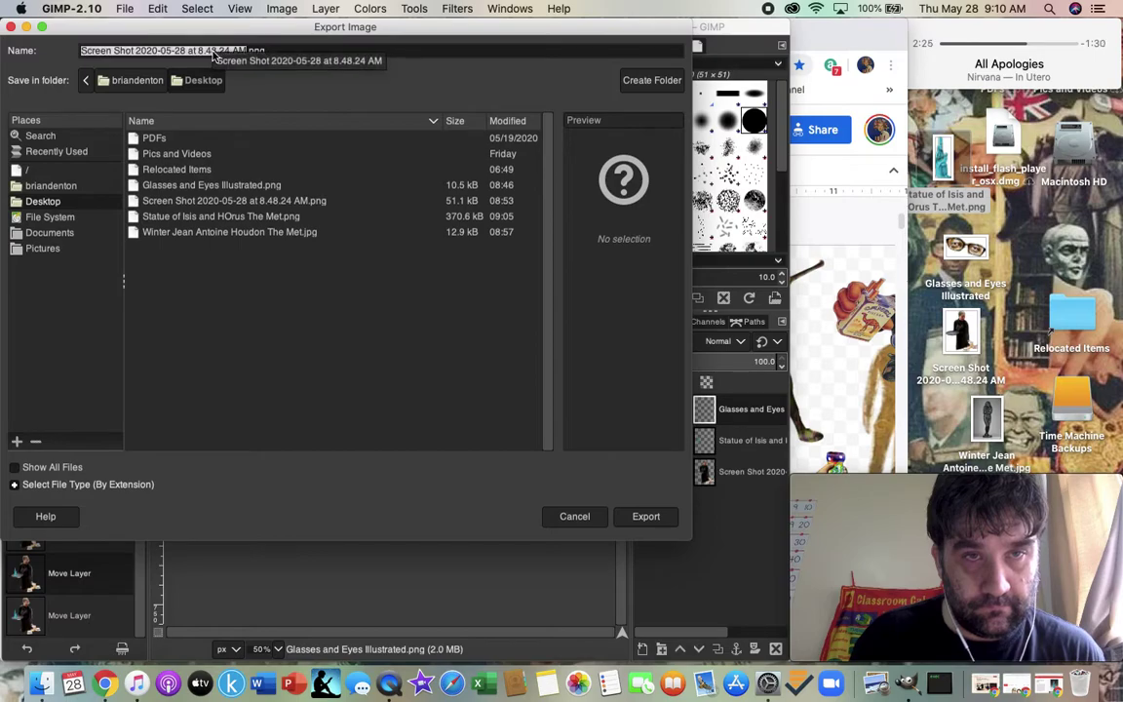
pyautogui.write('Waitress with ')
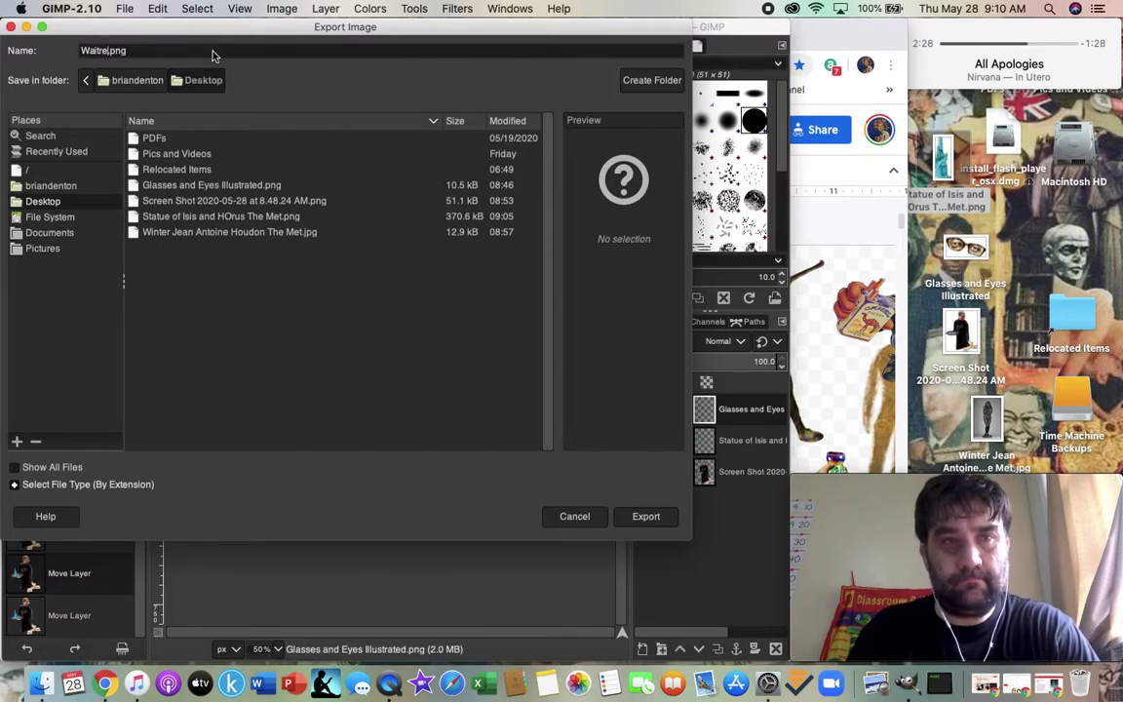
pyautogui.write('Isis')
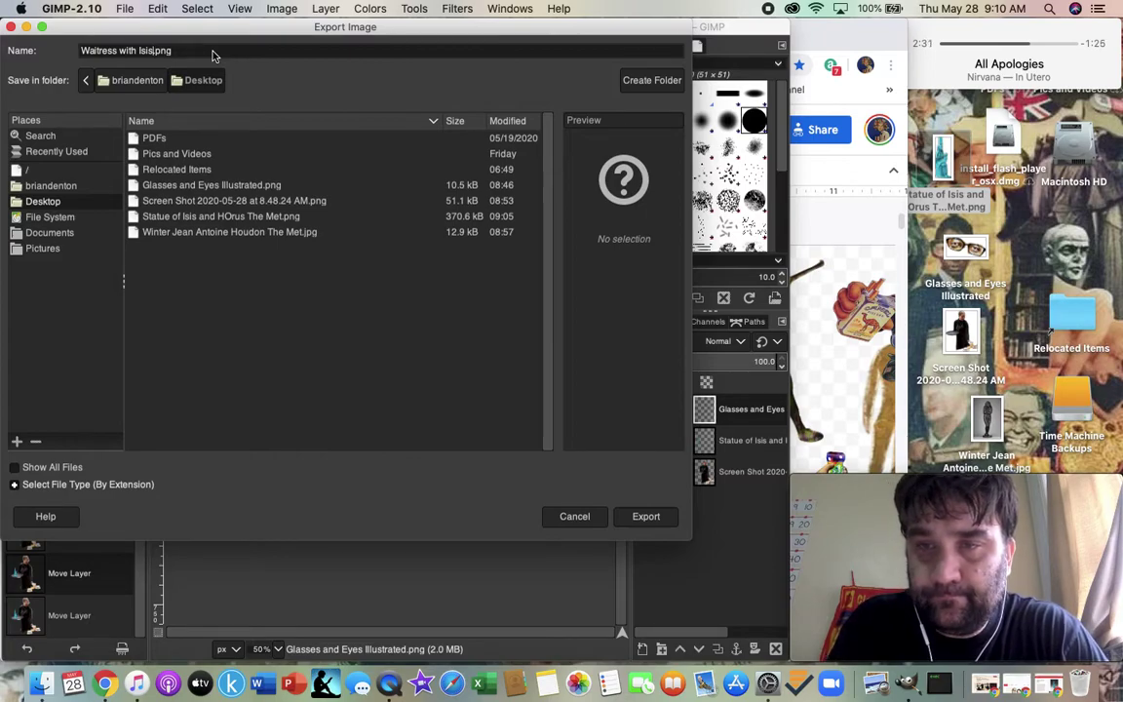
pyautogui.write(' and Horus and also Corona but not the virus hopefully')
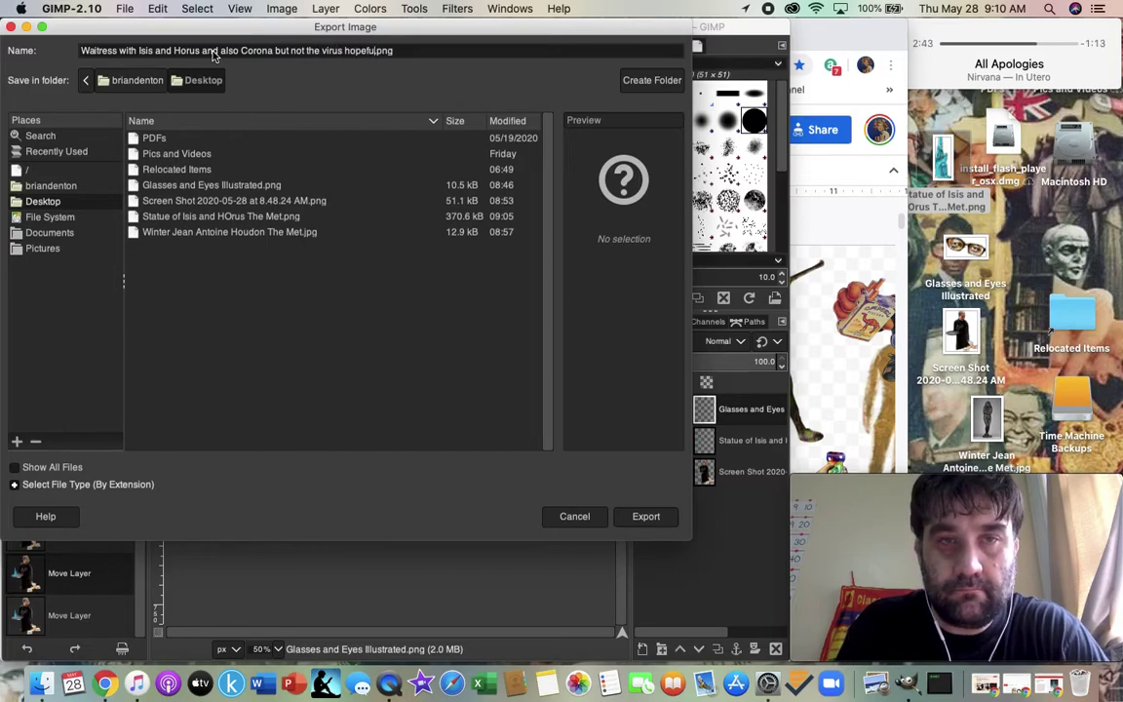
pyautogui.press('Return')
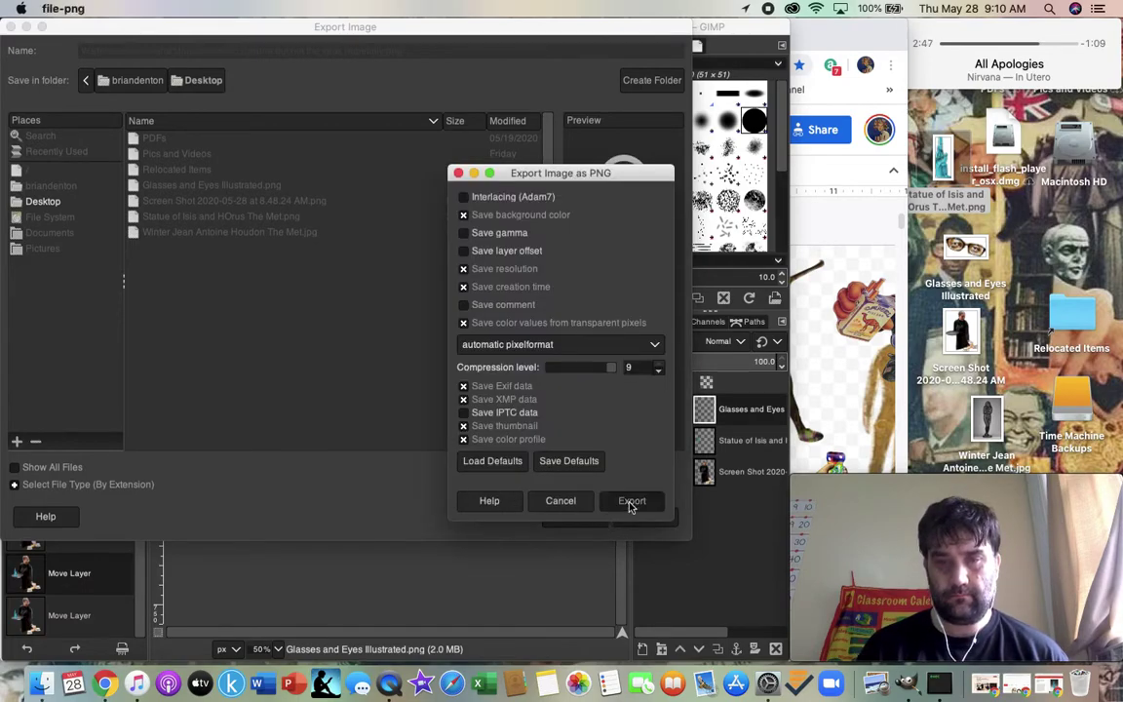
pyautogui.click(630, 501)
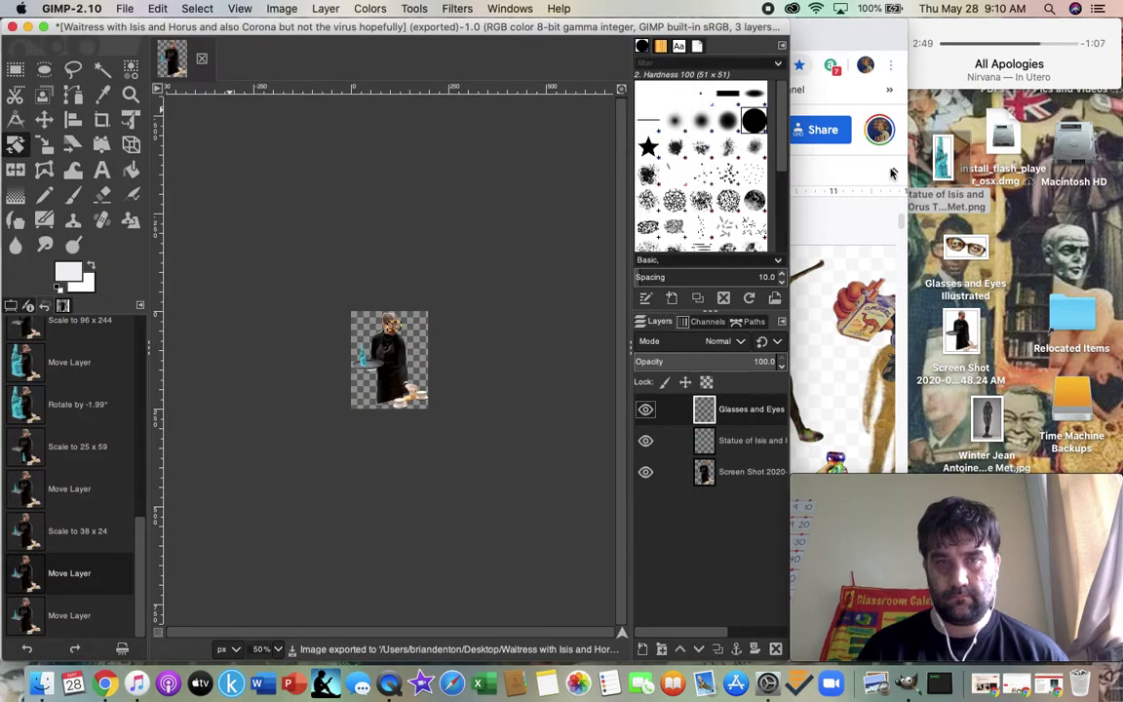
# Clear the desktop by minimizing the image editor and browser, closing Software Update, and moving the webcam window off the exported file
pyautogui.click(26, 26)
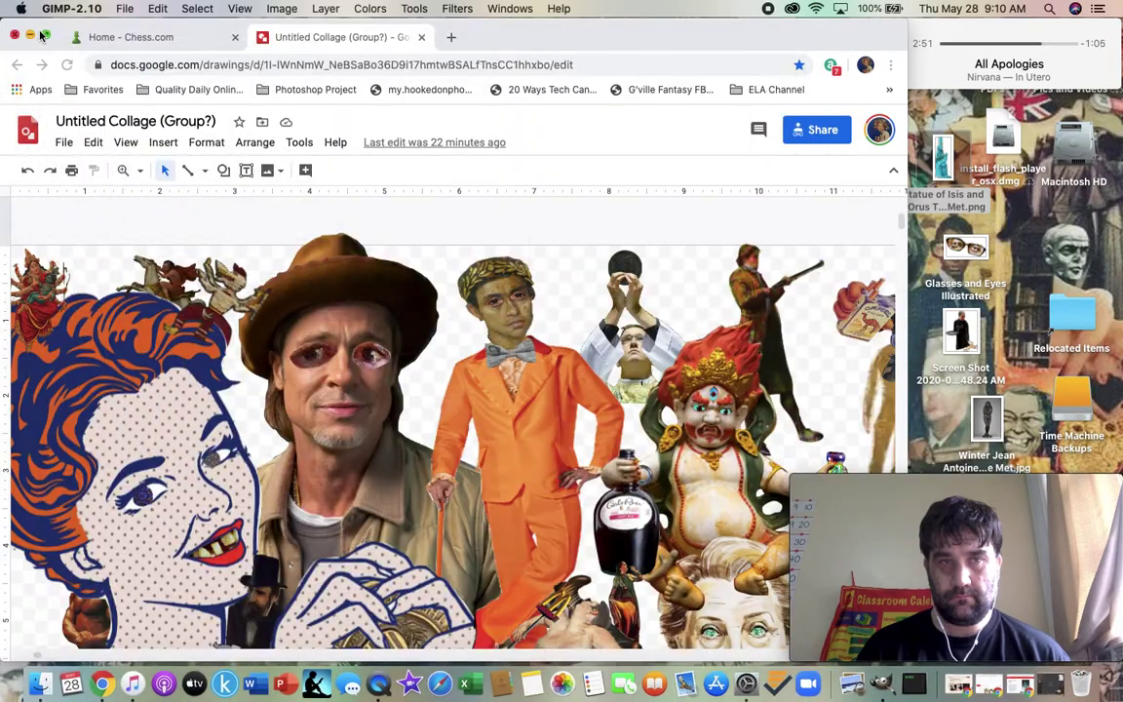
pyautogui.click(30, 37)
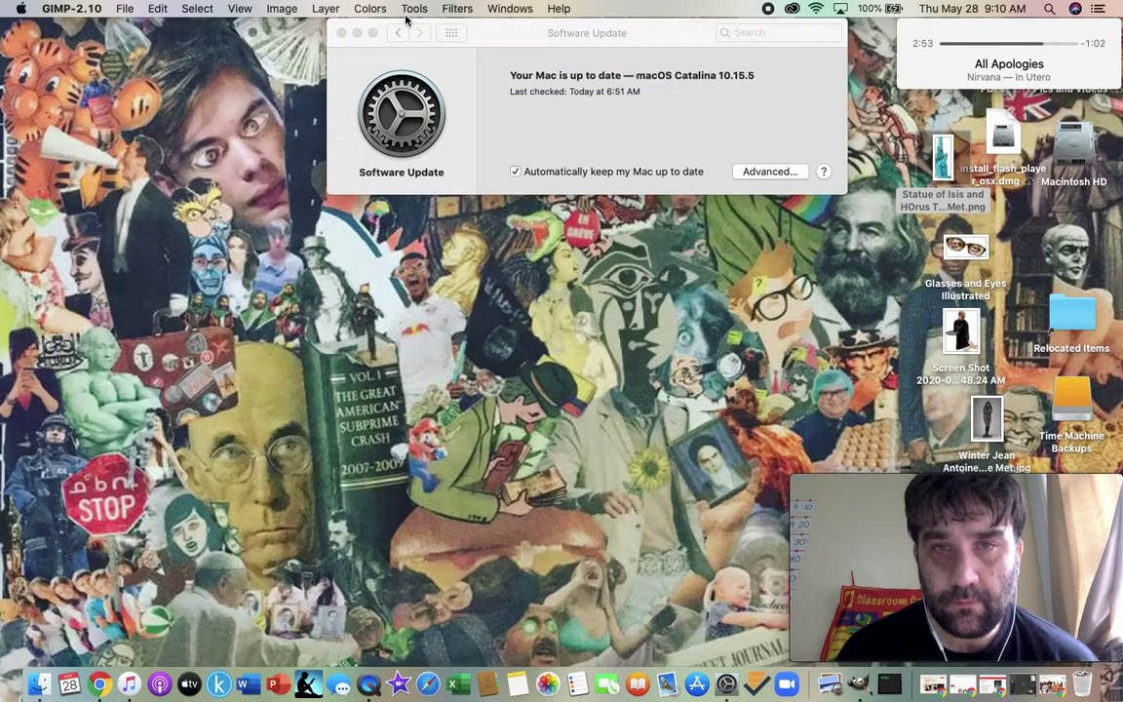
pyautogui.click(342, 33)
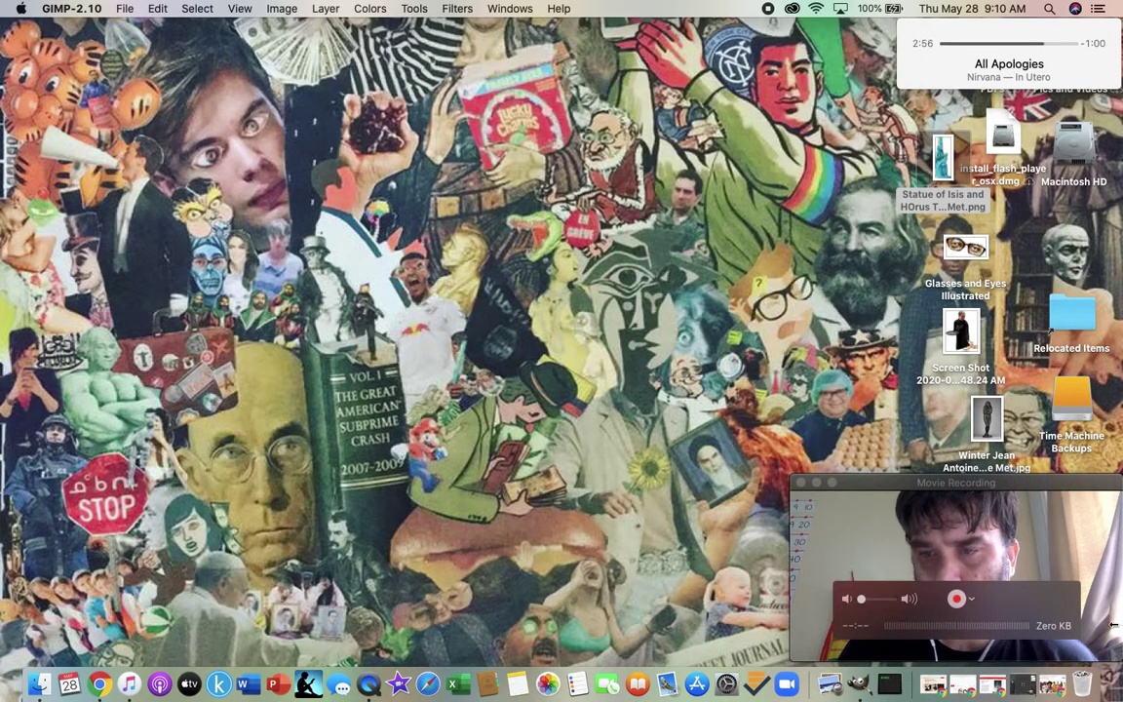
pyautogui.moveTo(1080, 492); pyautogui.dragTo(797, 388)
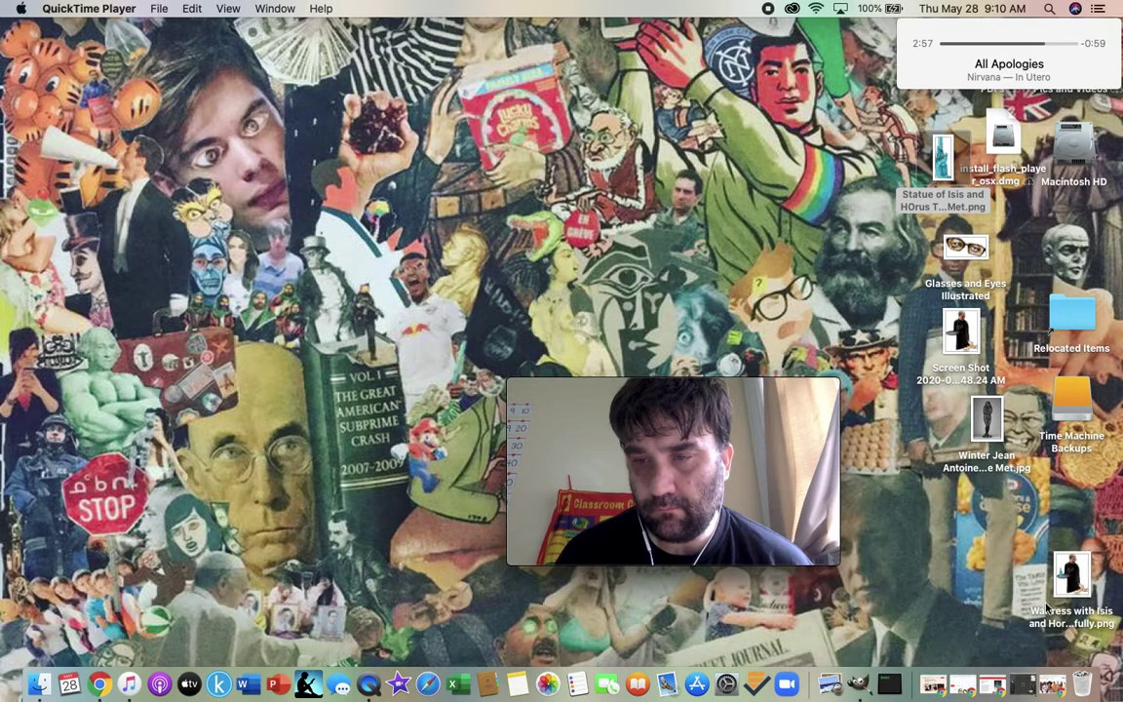
# Move the exported waitress PNG up among the other desktop images, open it in Preview, and position its window above the webcam window
pyautogui.moveTo(1073, 572); pyautogui.dragTo(874, 218)
pyautogui.doubleClick(874, 216)
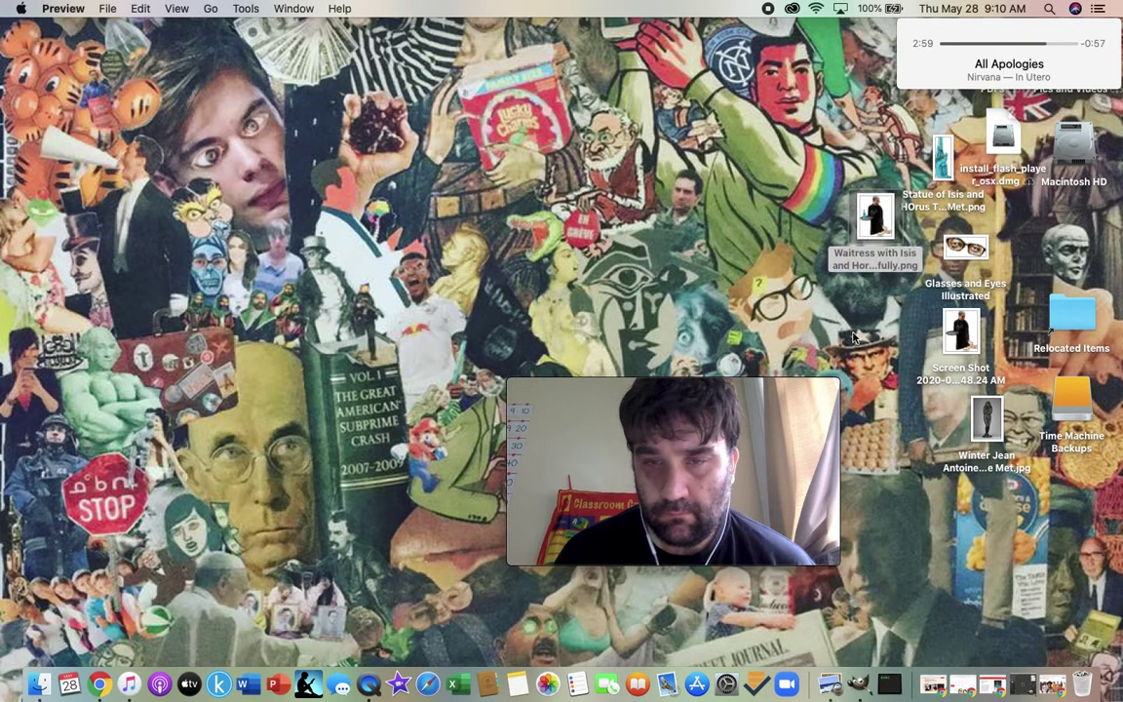
pyautogui.moveTo(807, 386); pyautogui.dragTo(1096, 484)
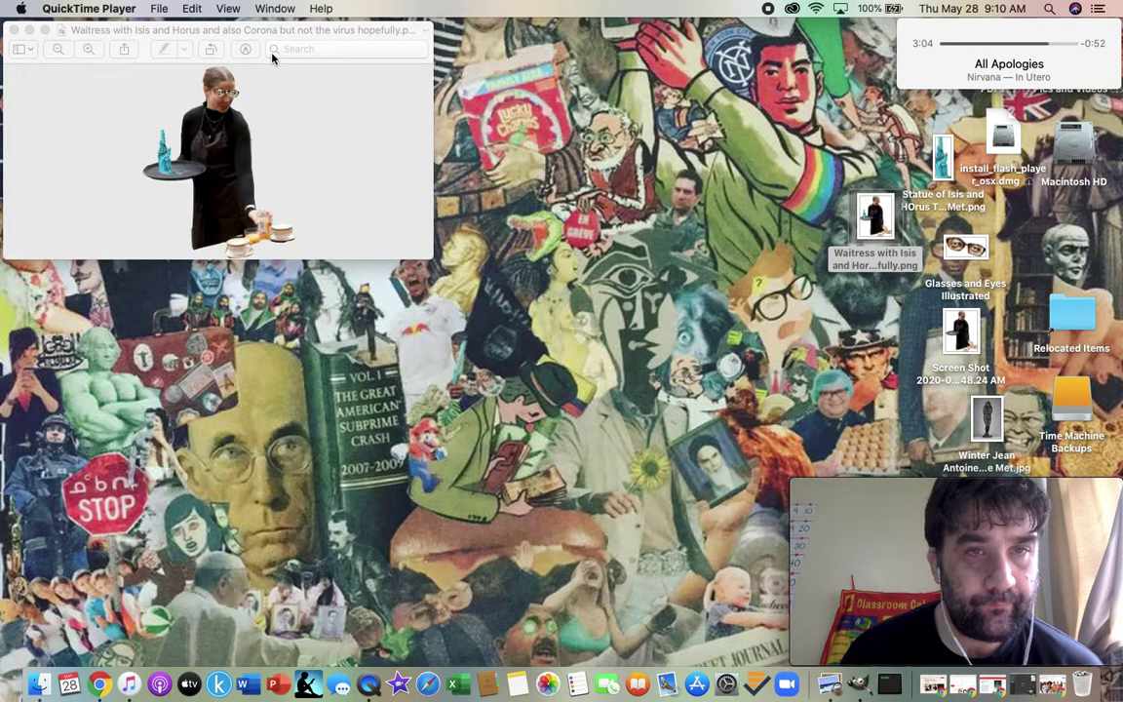
pyautogui.moveTo(206, 35); pyautogui.dragTo(898, 104)
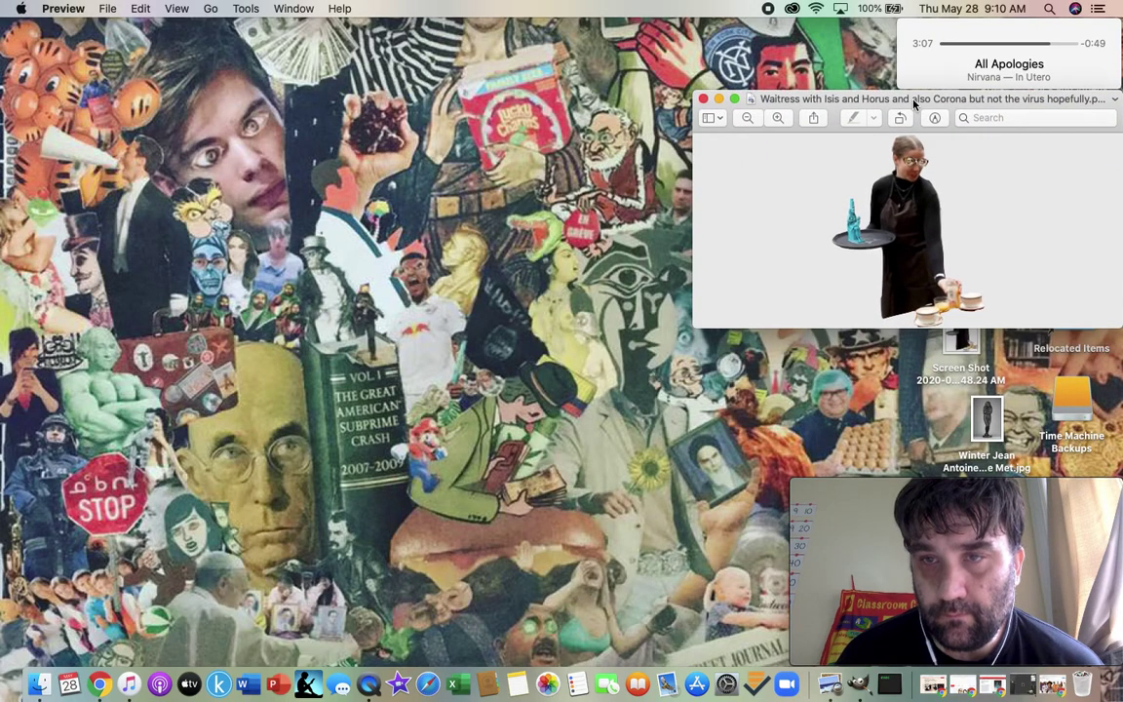
# Switch to Chrome to restore the Untitled Collage drawing and bring the waitress Preview window in front of it
pyautogui.click(630, 256)
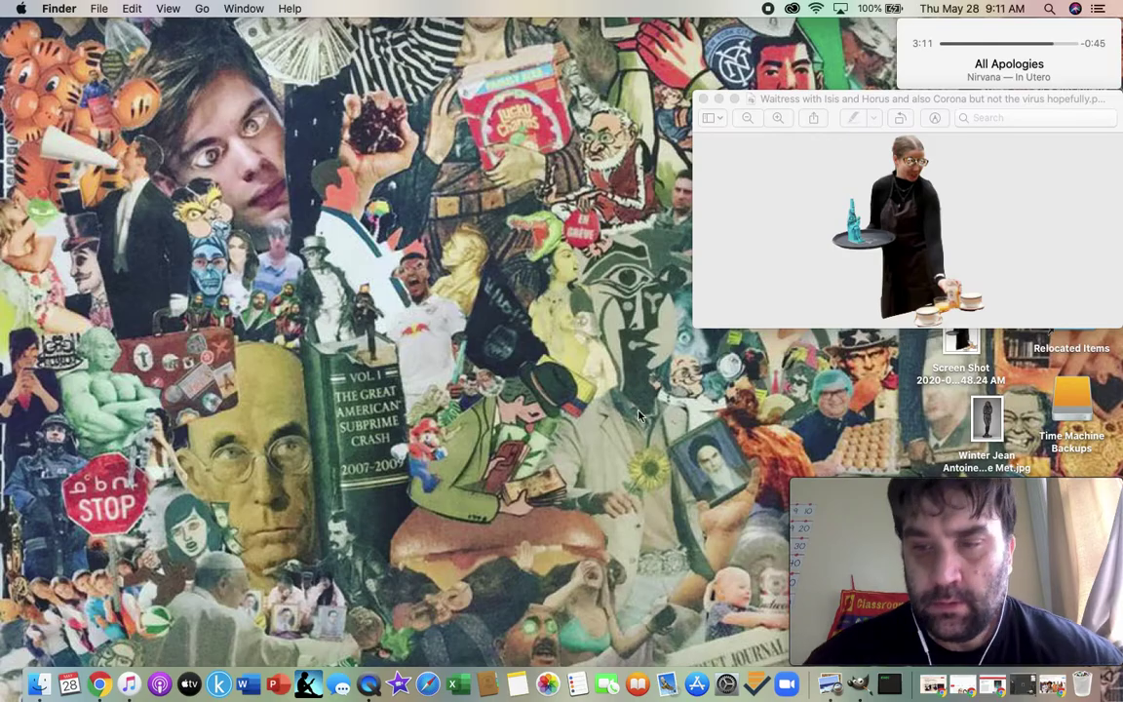
pyautogui.click(962, 685)
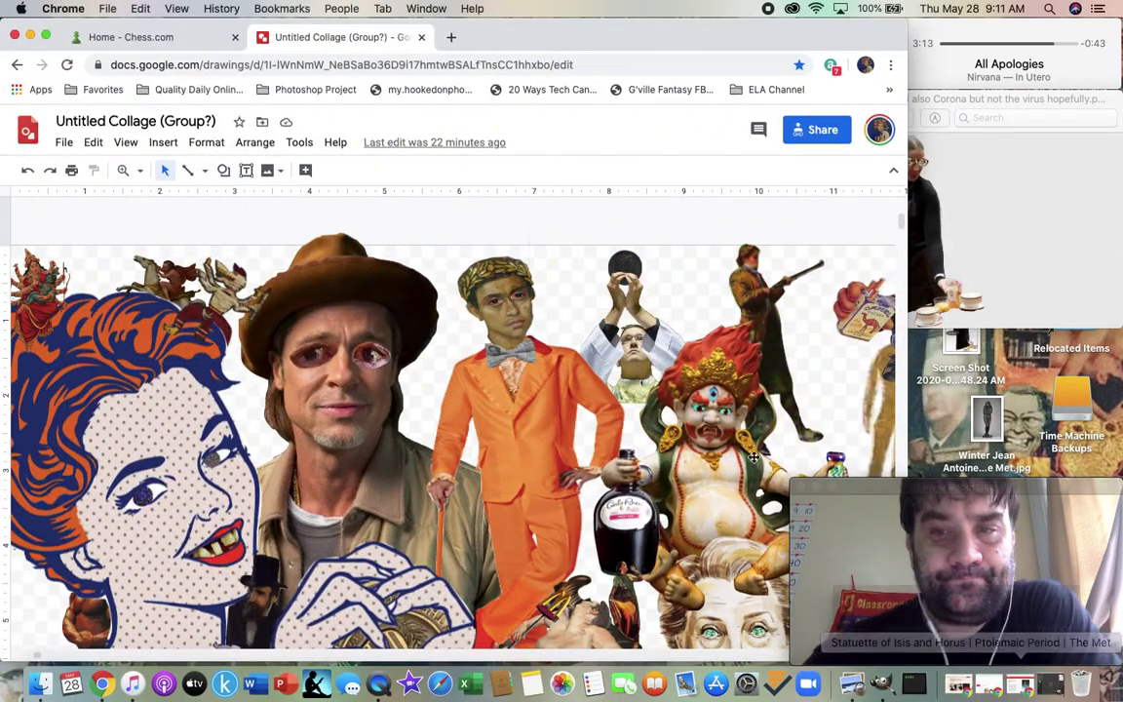
pyautogui.click(919, 207)
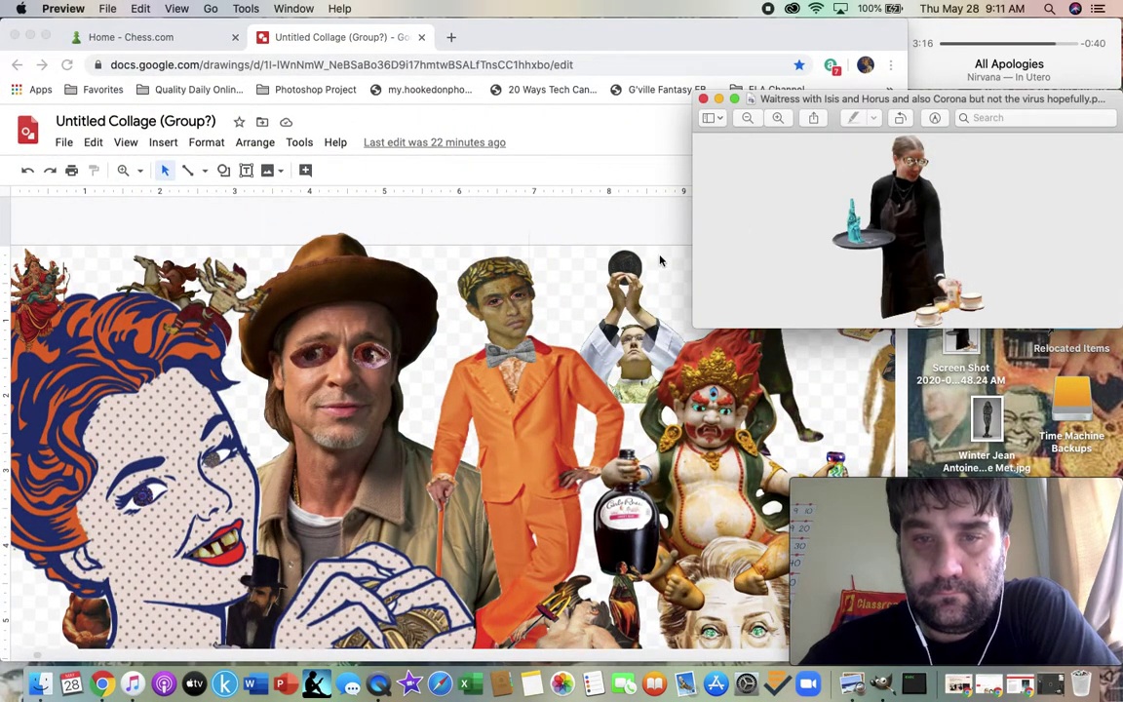
# Try inserting the waitress PNG into the collage between the man in the hat and the orange-suited figure, and delete it
pyautogui.moveTo(755, 98); pyautogui.dragTo(450, 312)
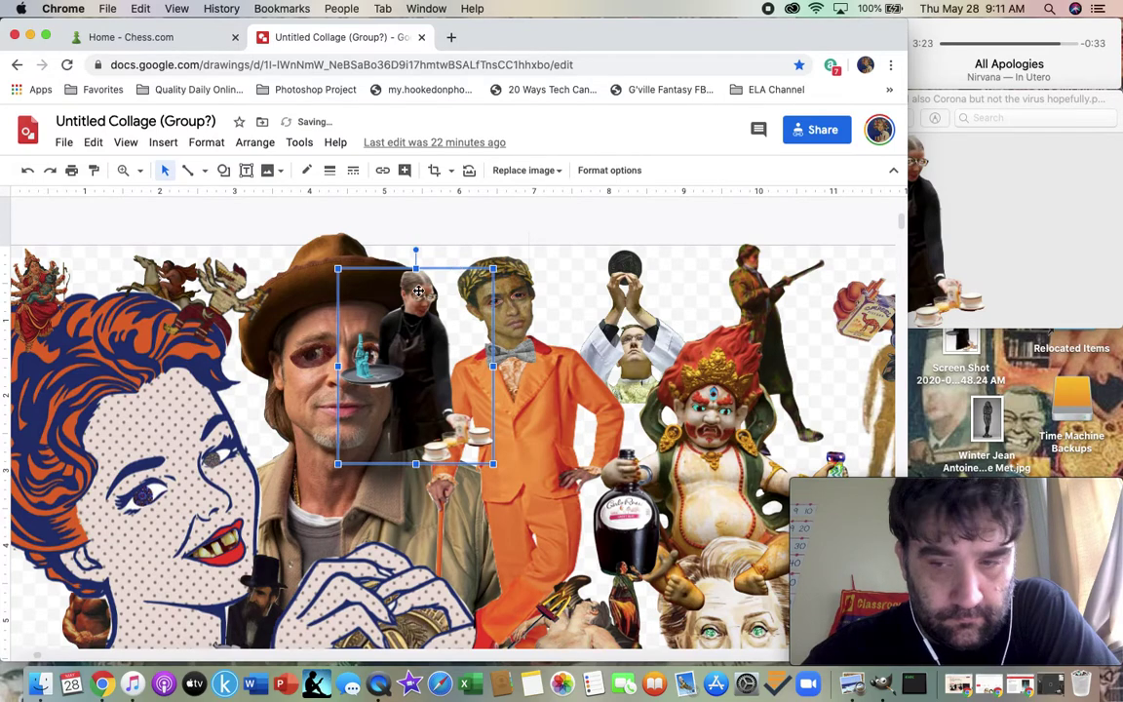
pyautogui.press('BackSpace')
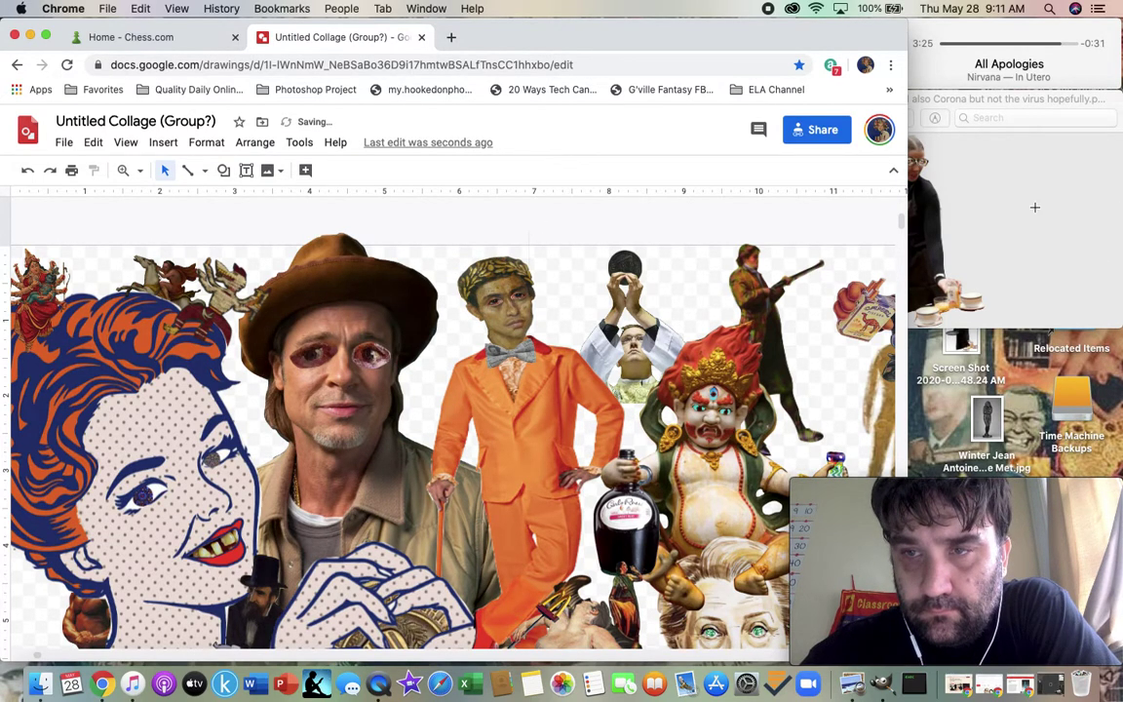
# Return to the waitress image in Preview and show its markup tools
pyautogui.click(1035, 206)
pyautogui.click(934, 117)
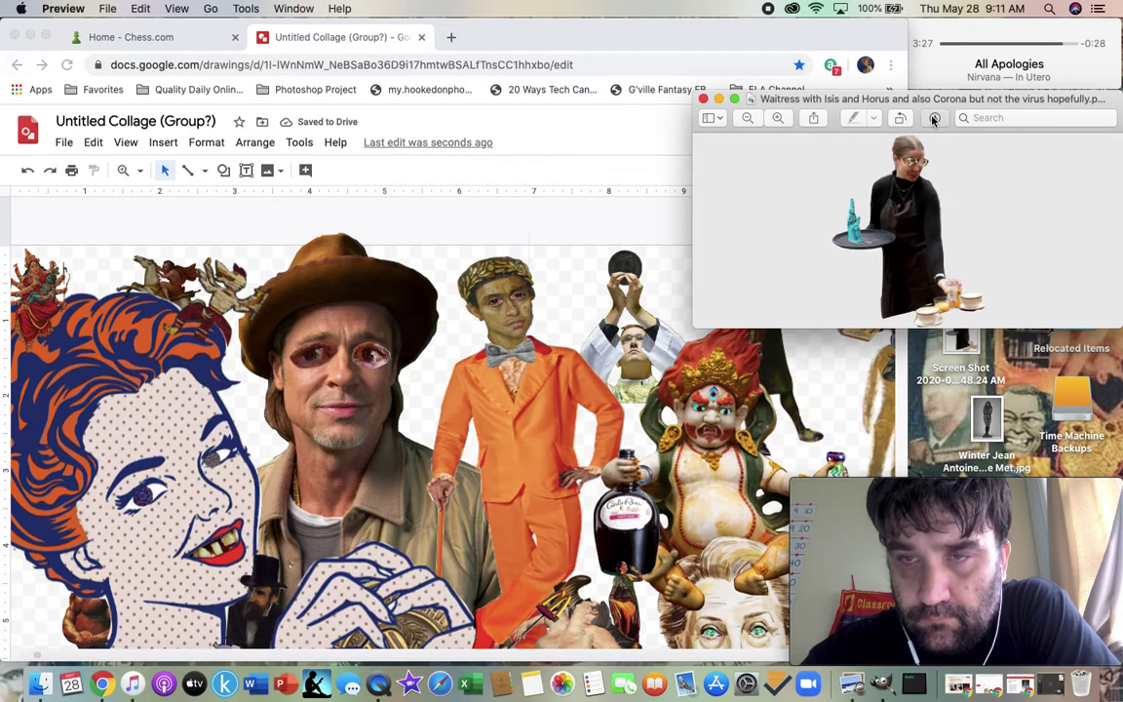